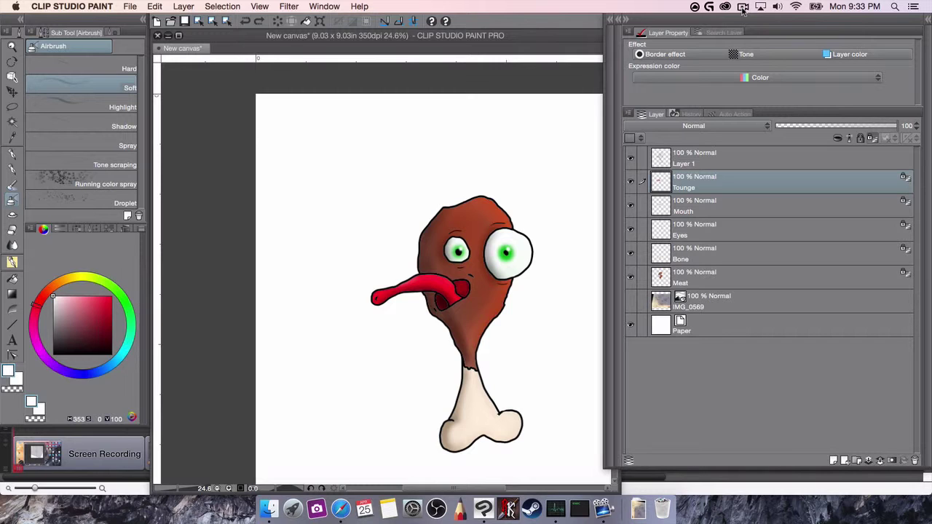
pyautogui.click(743, 8)
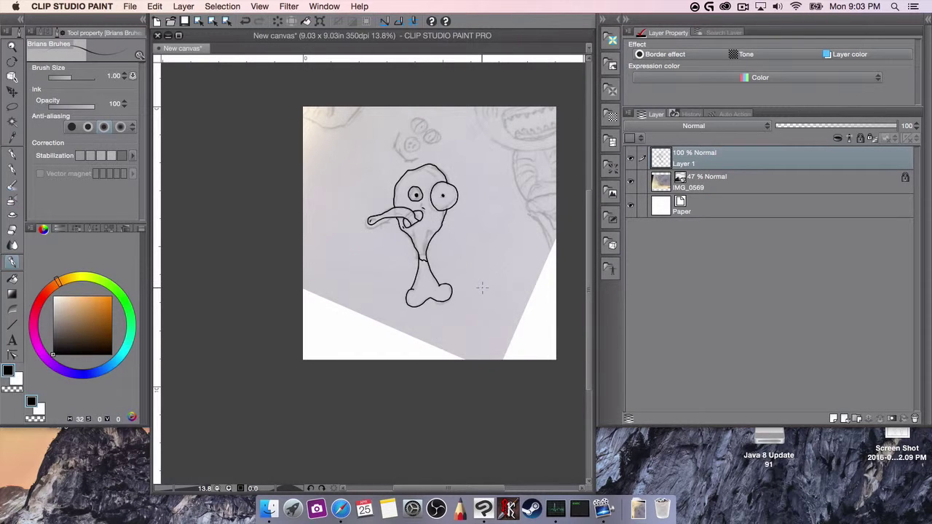
pyautogui.press('Tab')
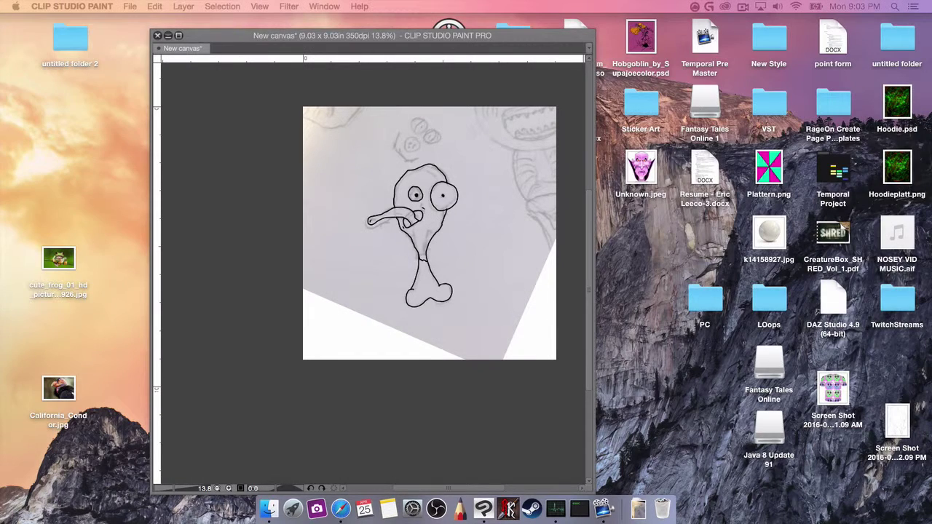
pyautogui.press('Tab')
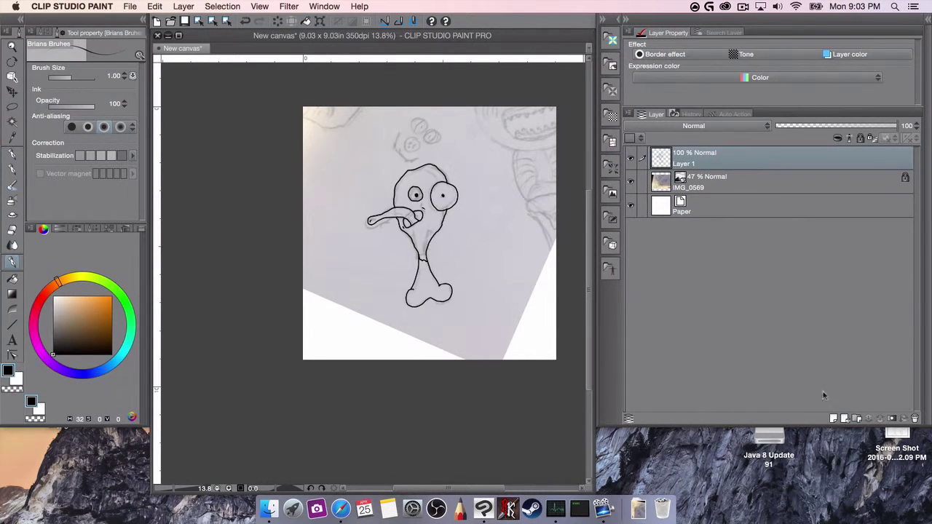
# Add four new raster layers above Layer 1, the line-art layer
pyautogui.click(834, 418)
pyautogui.click(833, 418)
pyautogui.click(708, 185)
pyautogui.click(833, 418)
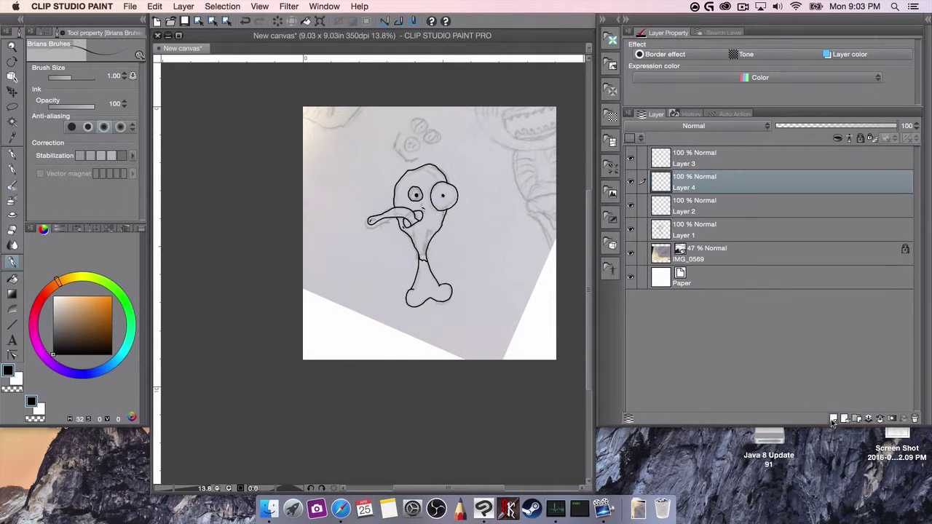
pyautogui.click(833, 420)
# Rename the two lowest new layers above Layer 1 as Meat and Bone
pyautogui.doubleClick(684, 235)
pyautogui.write('Mea')
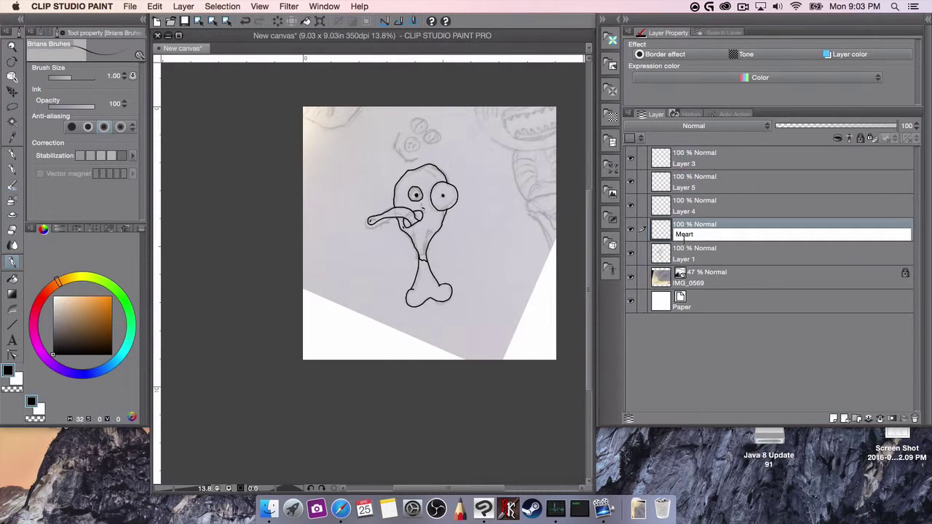
pyautogui.write('t')
pyautogui.press('Return')
pyautogui.doubleClick(683, 212)
pyautogui.write('Bone')
pyautogui.press('Return')
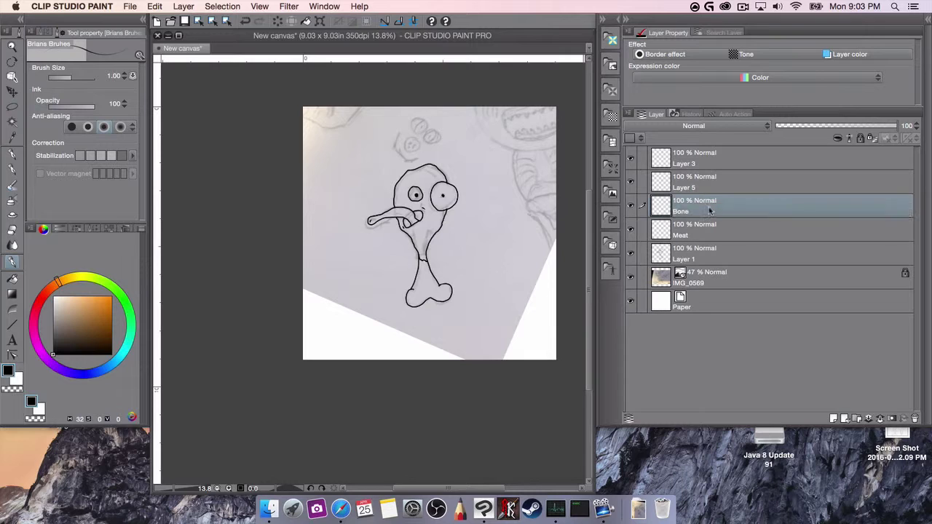
# Rename the two remaining new layers above Bone as Eyes and Mouth
pyautogui.doubleClick(685, 187)
pyautogui.write('eyes')
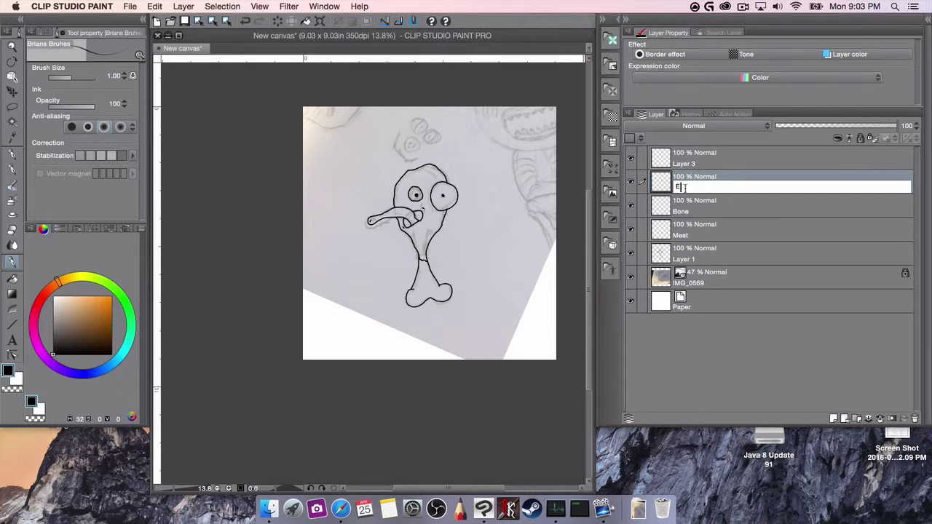
pyautogui.press('Return')
pyautogui.doubleClick(683, 163)
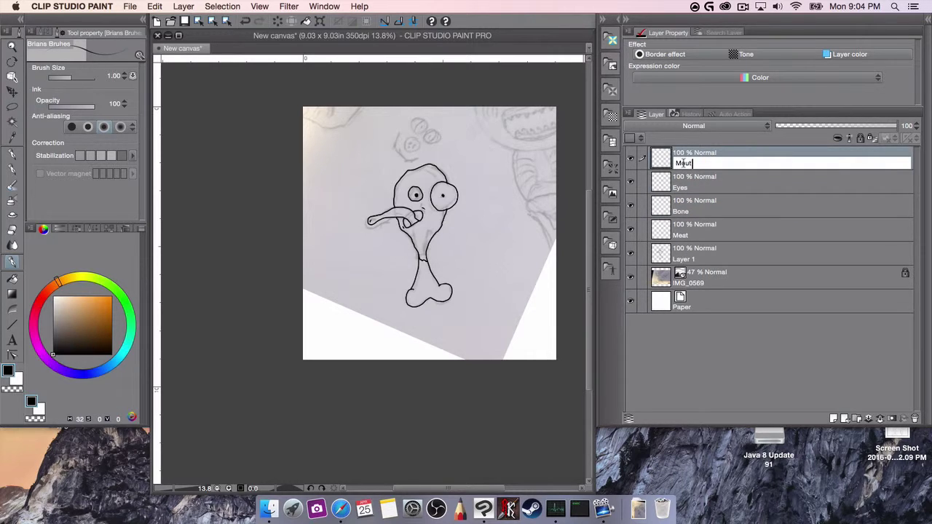
pyautogui.press('Return')
# Add another layer above Mouth and name it Tounge
pyautogui.click(834, 419)
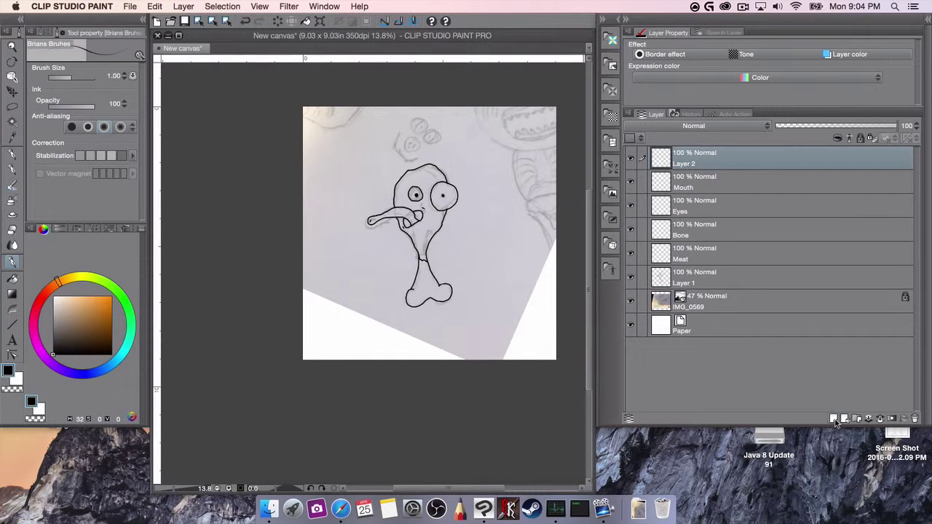
pyautogui.doubleClick(685, 165)
pyautogui.write('Tounge')
pyautogui.press('Return')
# Undo the stray stroke on the canvas, move the layer palettes clear of the drawing and make them taller
pyautogui.moveTo(595, 284)
pyautogui.mouseDown()
pyautogui.moveTo(616, 284)
pyautogui.moveTo(595, 284)
pyautogui.mouseUp()
pyautogui.moveTo(365, 165); pyautogui.dragTo(365, 181)
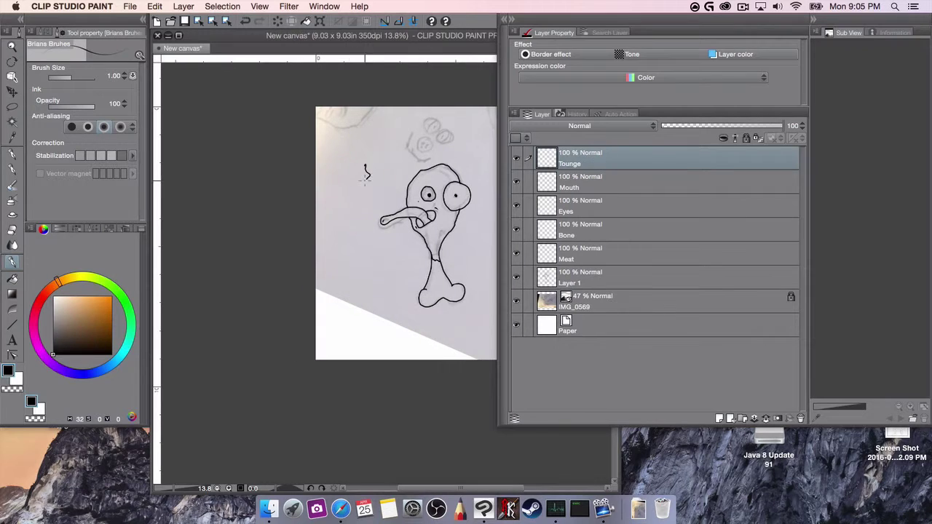
pyautogui.press('super+z')
pyautogui.moveTo(561, 21); pyautogui.dragTo(675, 20)
pyautogui.moveTo(678, 428); pyautogui.dragTo(681, 459)
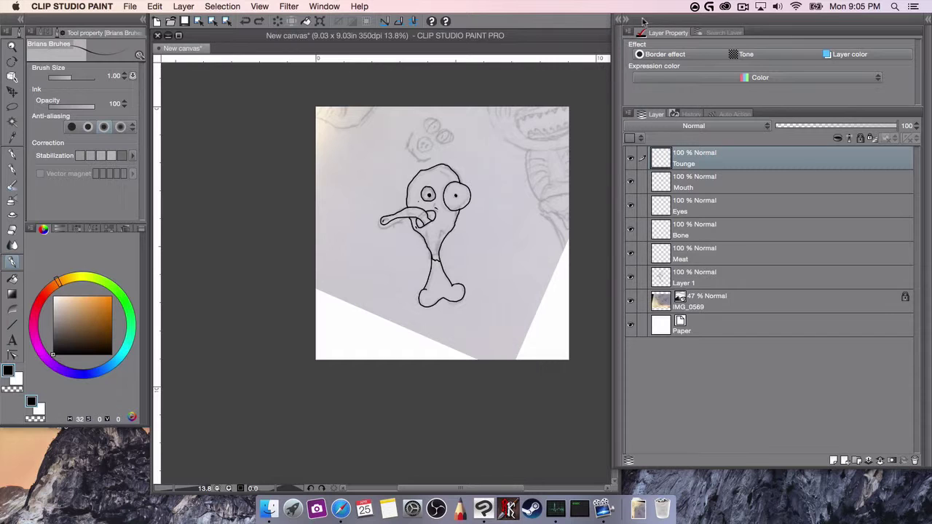
# Make the Bone layer active and display the Auto select tool's sub tools
pyautogui.scroll(5, 445, 250)
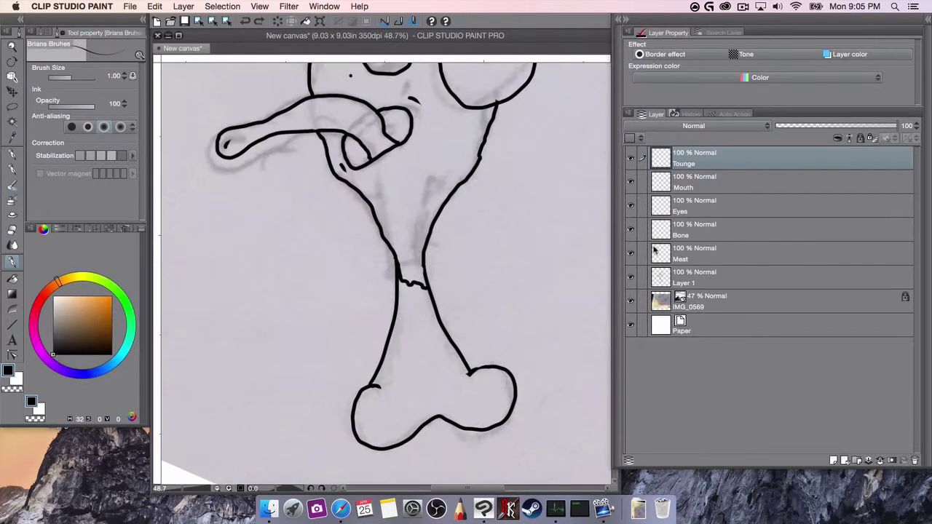
pyautogui.click(689, 232)
pyautogui.press('w')
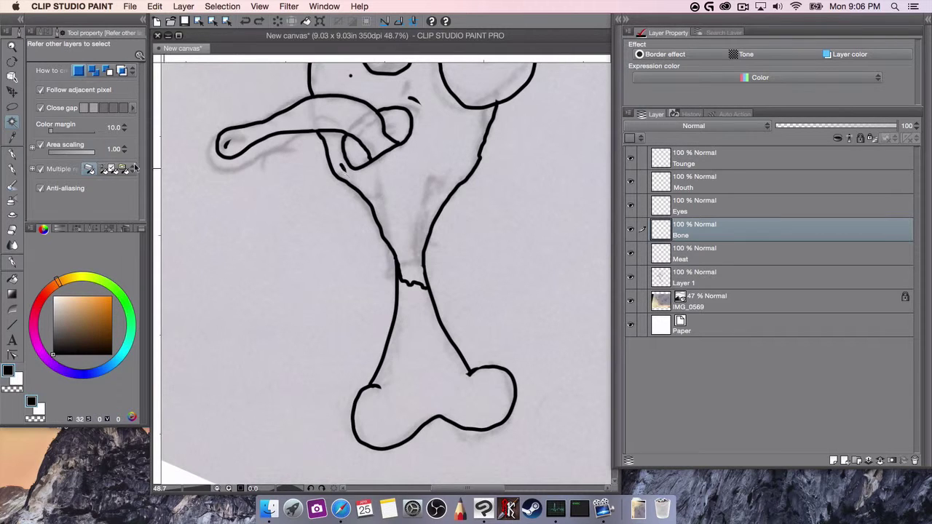
pyautogui.click(44, 33)
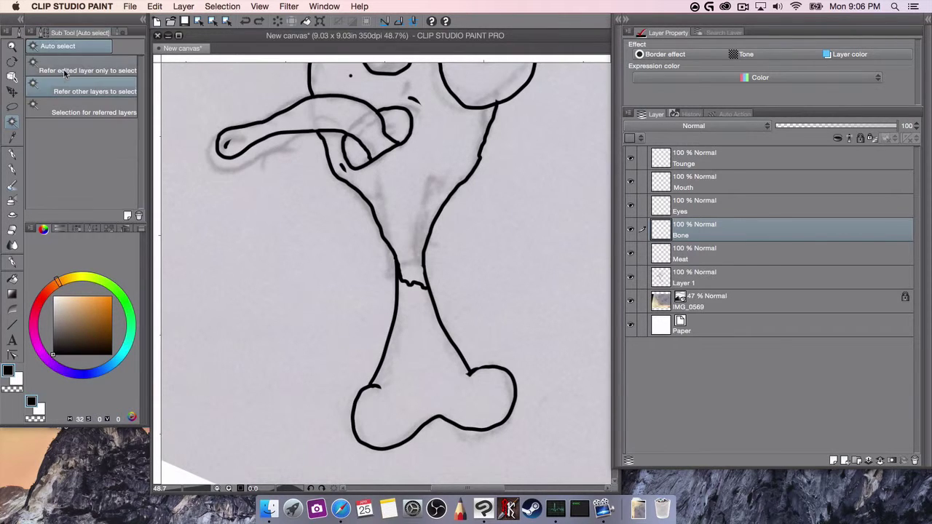
pyautogui.click(63, 70)
pyautogui.click(424, 343)
pyautogui.press('super+d')
# Select the area inside the bone outline on Layer 1 using the Selection for referred layers sub tool
pyautogui.click(741, 164)
pyautogui.click(717, 277)
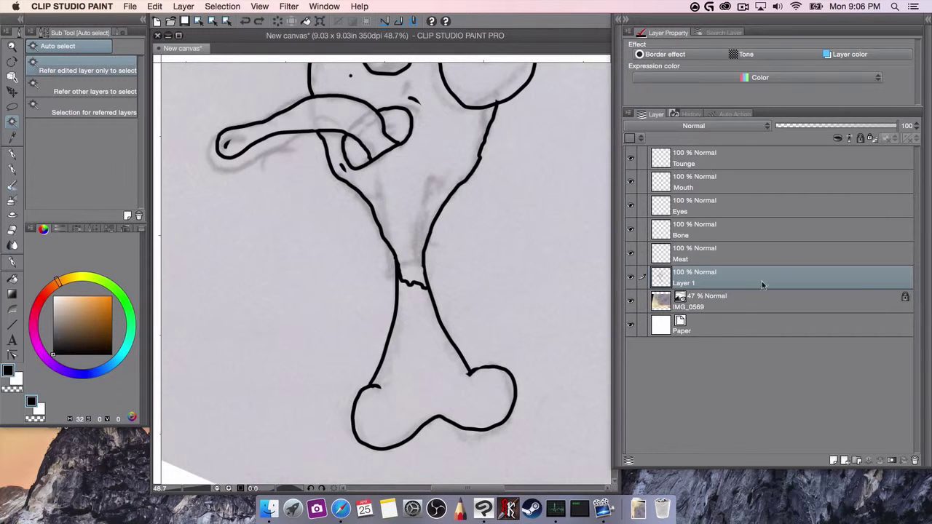
pyautogui.click(119, 109)
pyautogui.click(428, 336)
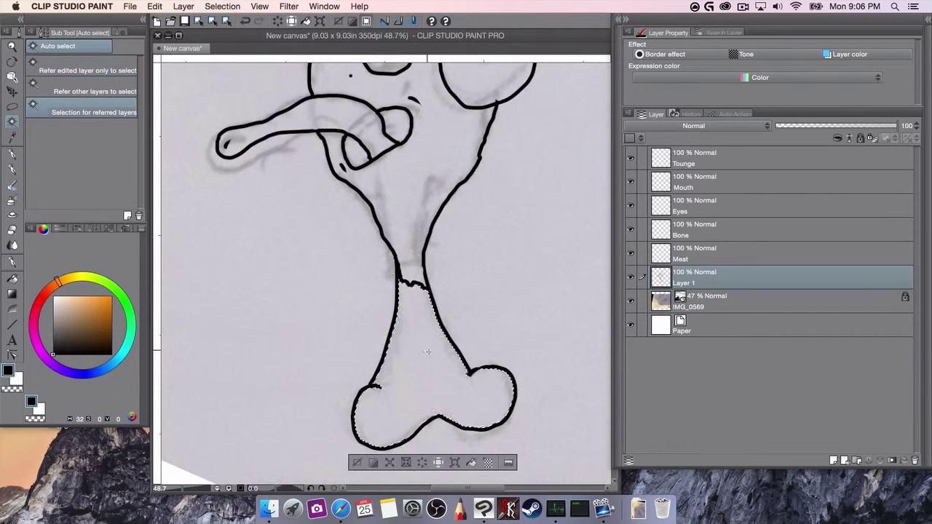
# Fill the bone selection with pale cream (H 32, S 15, V 100) on the Bone layer
pyautogui.click(695, 254)
pyautogui.click(696, 229)
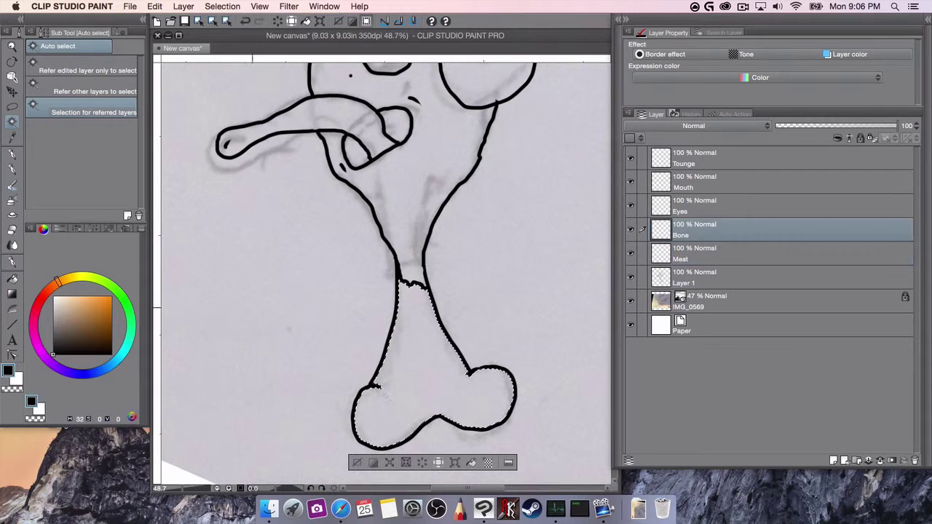
pyautogui.hotkey('alt', 'BackSpace')
pyautogui.click(471, 462)
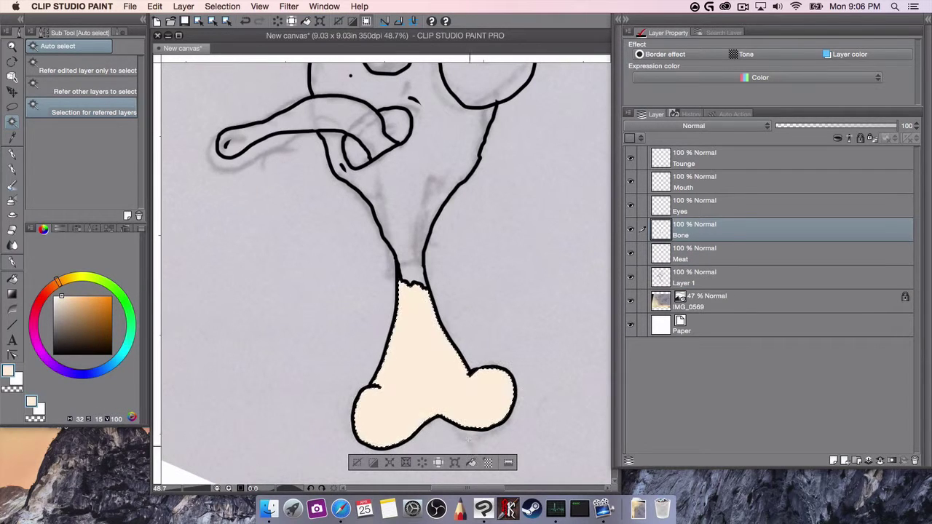
# Auto-select the meat area of the head inside the line art on Layer 1
pyautogui.click(684, 277)
pyautogui.click(452, 191)
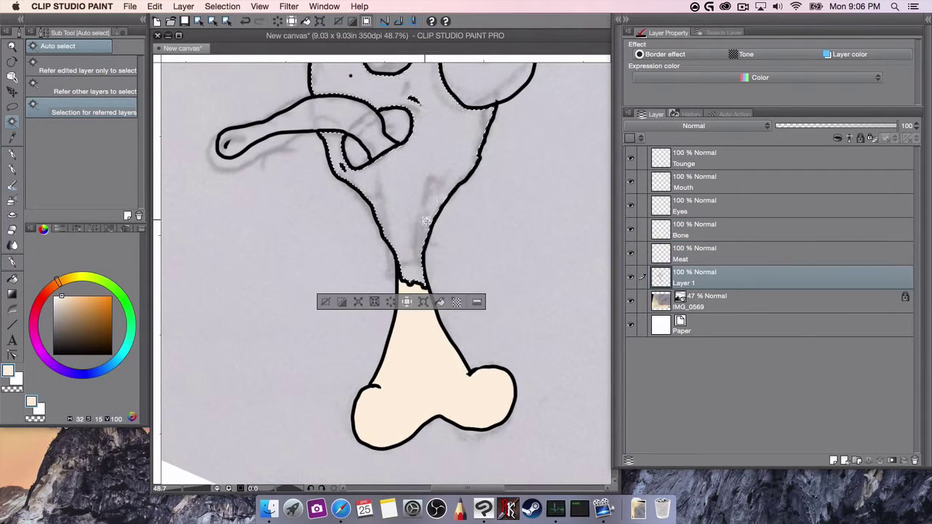
pyautogui.moveTo(492, 191); pyautogui.dragTo(510, 306)
# Fill the meat selection with reddish brown (H 16, S 52, V 62) on the Meat layer and deselect
pyautogui.click(692, 253)
pyautogui.click(95, 315)
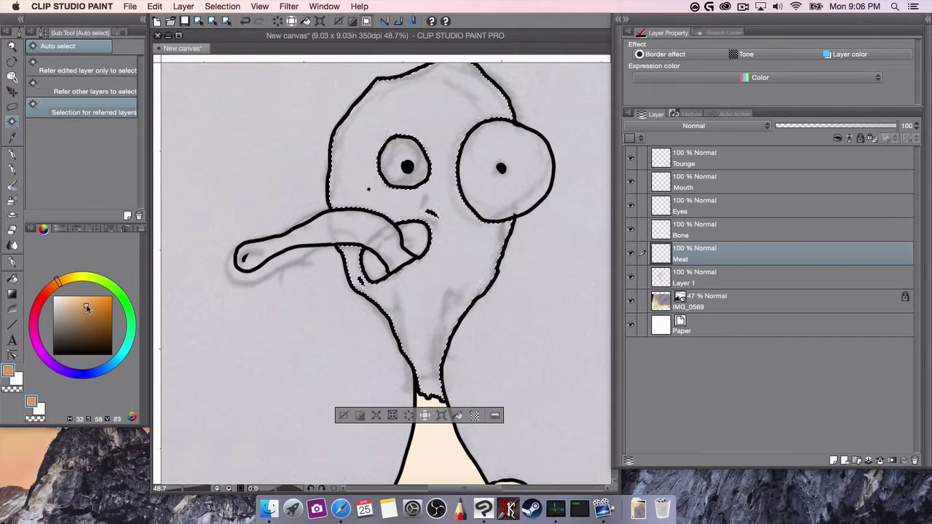
pyautogui.moveTo(57, 282); pyautogui.dragTo(47, 289)
pyautogui.moveTo(94, 314)
pyautogui.mouseDown()
pyautogui.moveTo(104, 310)
pyautogui.moveTo(78, 307)
pyautogui.mouseUp()
pyautogui.click(84, 317)
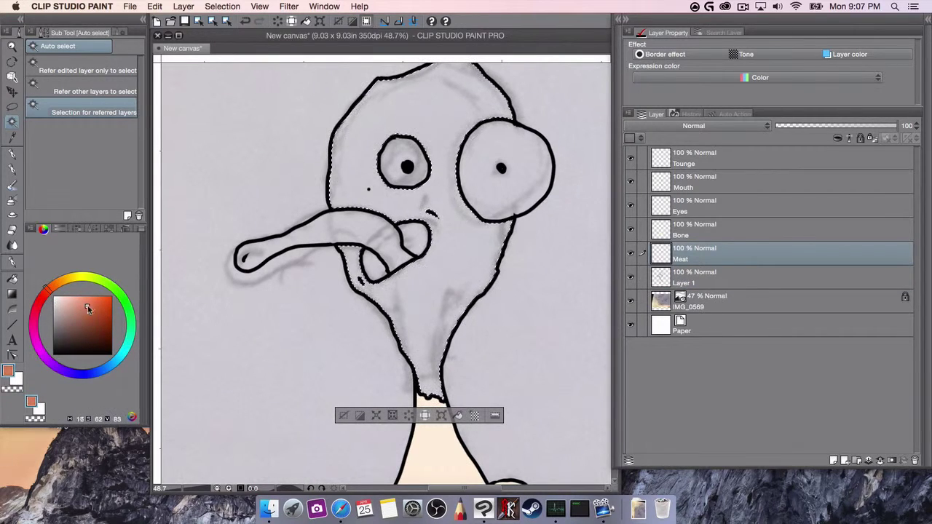
pyautogui.click(457, 415)
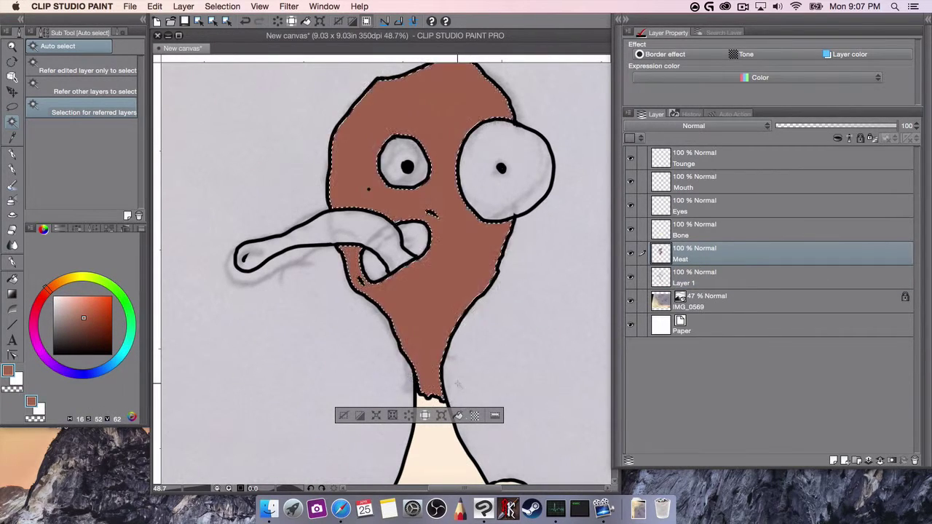
pyautogui.press('super+d')
# Select the insides of both eyes from Layer 1, fill them with white on the Eyes layer, and deselect
pyautogui.click(683, 277)
pyautogui.click(508, 201)
pyautogui.keyDown('shift'); pyautogui.click(402, 176); pyautogui.keyUp('shift')
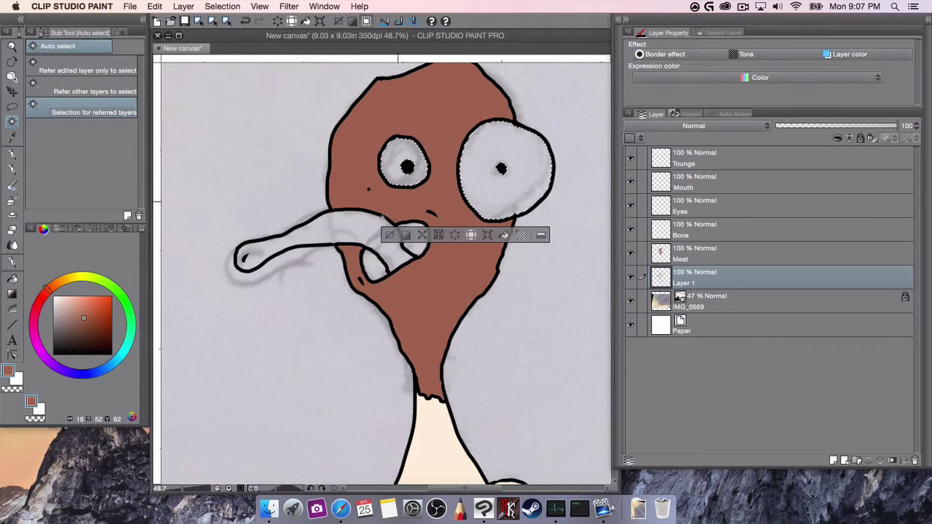
pyautogui.click(53, 297)
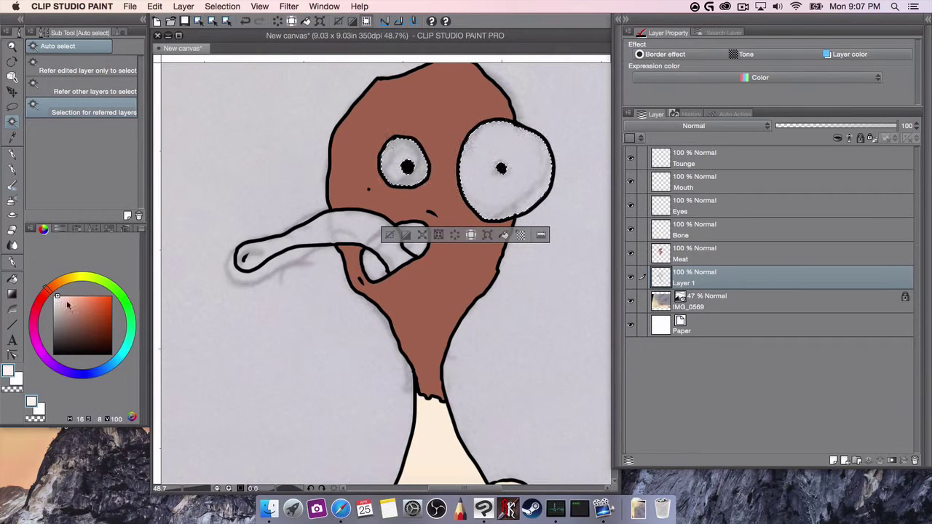
pyautogui.click(707, 206)
pyautogui.click(505, 235)
pyautogui.click(468, 265)
pyautogui.press('super+d')
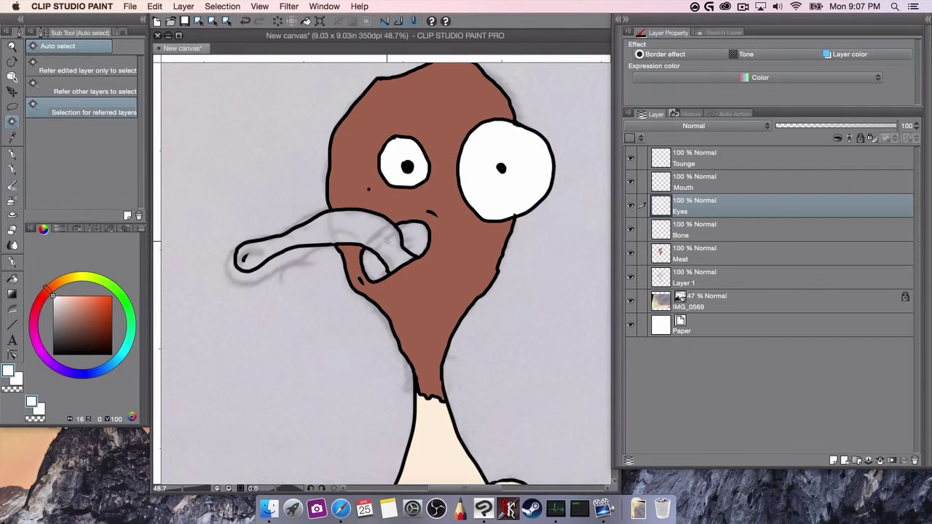
# Select the tongue area from Layer 1, fill it with bright red (H 352, S 100, V 100) on the Tounge layer, and deselect
pyautogui.click(695, 277)
pyautogui.click(695, 260)
pyautogui.click(702, 281)
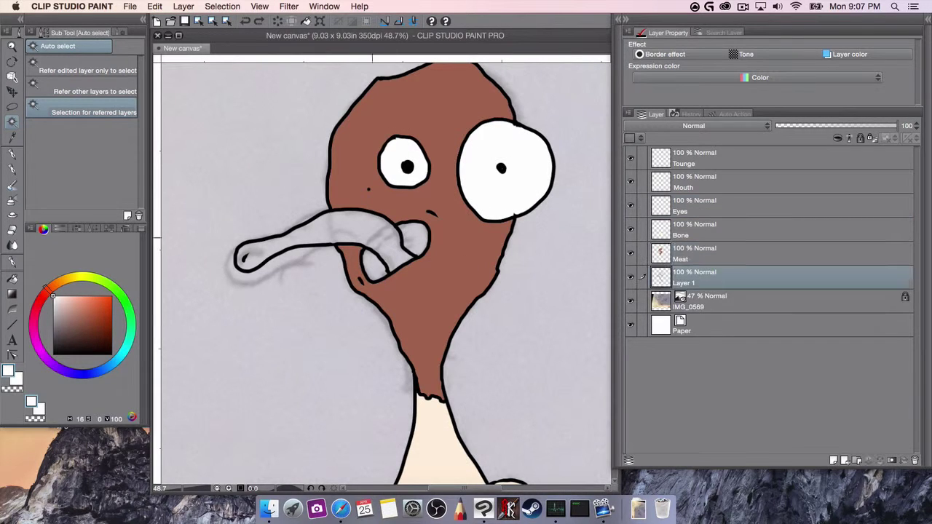
pyautogui.click(358, 232)
pyautogui.click(703, 158)
pyautogui.click(35, 306)
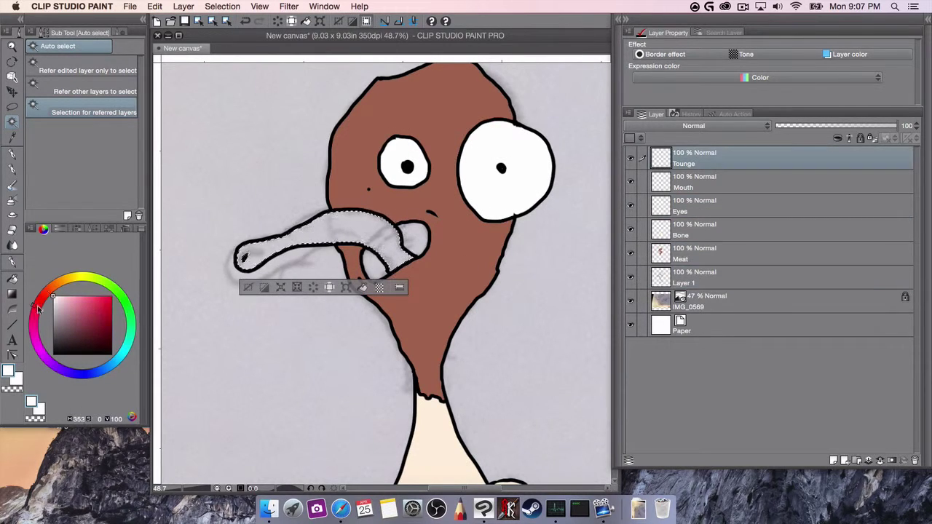
pyautogui.click(111, 296)
pyautogui.click(362, 287)
pyautogui.click(414, 240)
pyautogui.press('super+d')
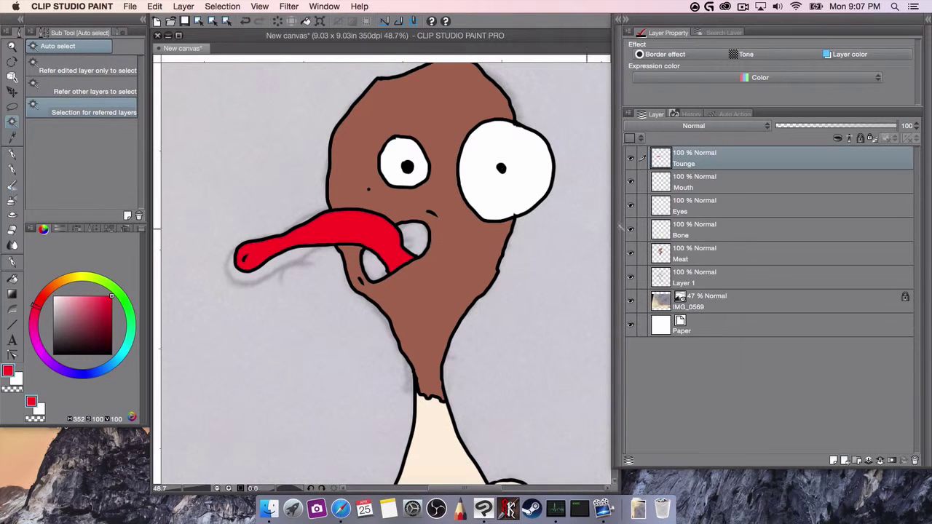
# Select both mouth openings from Layer 1, fill them with dark red (H 352, S 100, V 56) on the Mouth layer, and deselect
pyautogui.click(695, 277)
pyautogui.click(414, 239)
pyautogui.keyDown('shift'); pyautogui.click(373, 258); pyautogui.keyUp('shift')
pyautogui.click(695, 182)
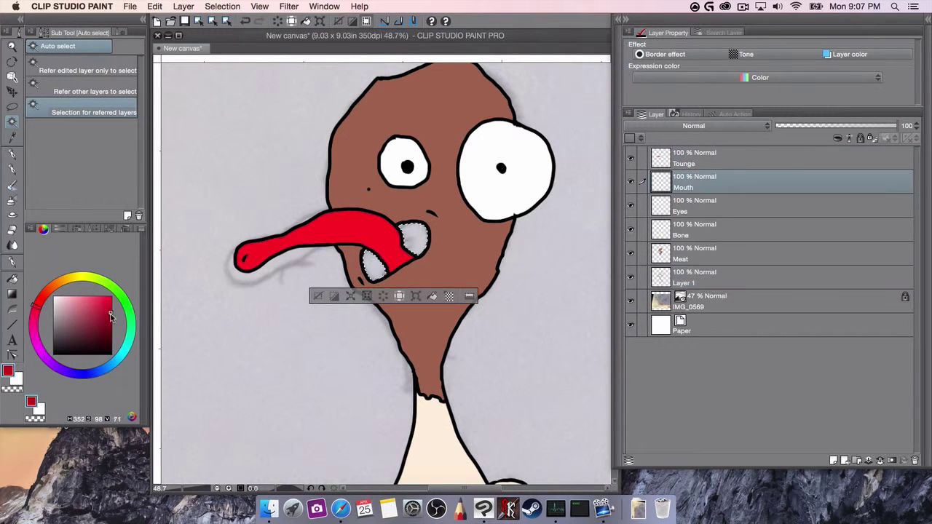
pyautogui.click(112, 322)
pyautogui.click(433, 296)
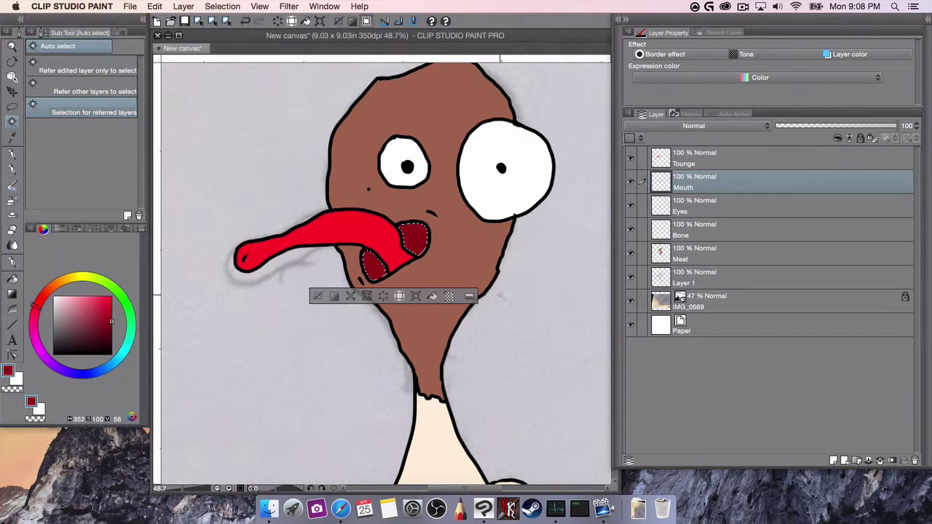
pyautogui.press('super+d')
# Hide the IMG_0569 sketch photo layer so only the coloured drawing shows
pyautogui.scroll(-4, 531, 289)
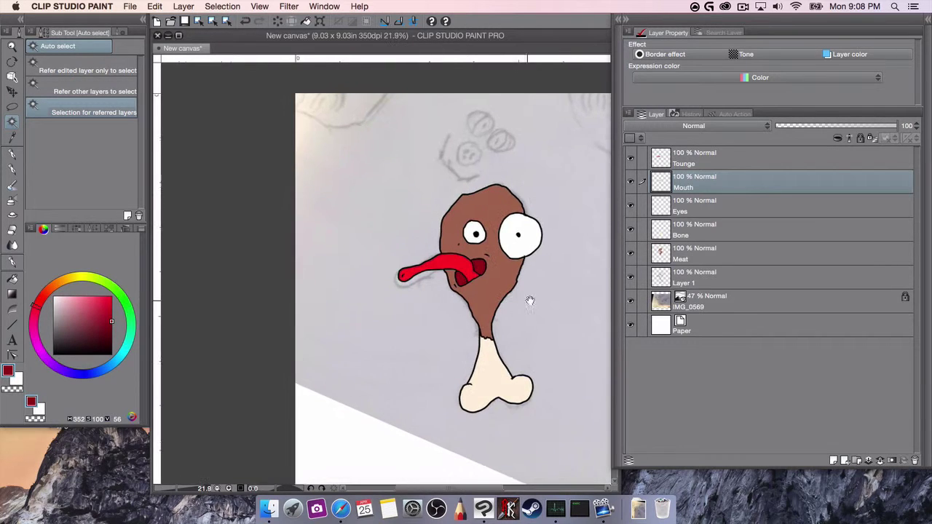
pyautogui.click(630, 301)
pyautogui.scroll(3, 533, 301)
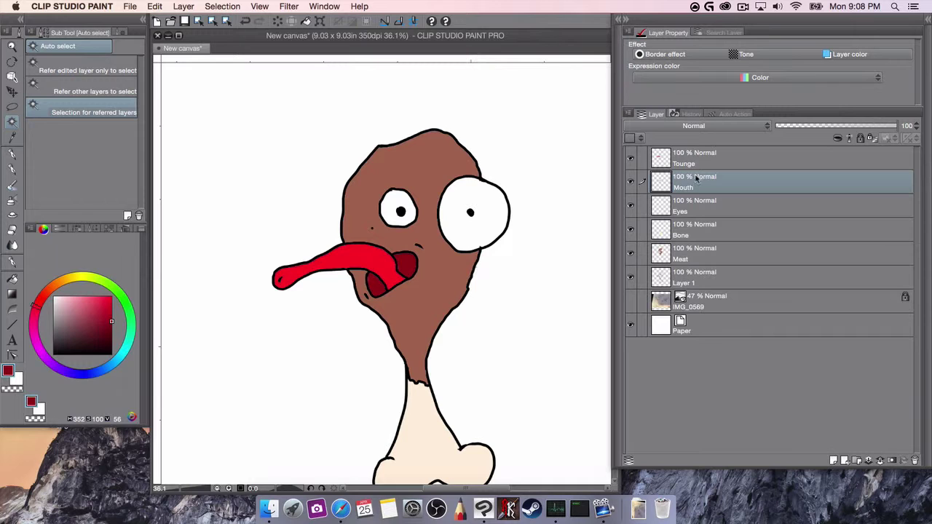
# Lock the transparent pixels of the five colour layers from Meat up to Tounge
pyautogui.click(701, 257)
pyautogui.keyDown('shift'); pyautogui.click(750, 158); pyautogui.keyUp('shift')
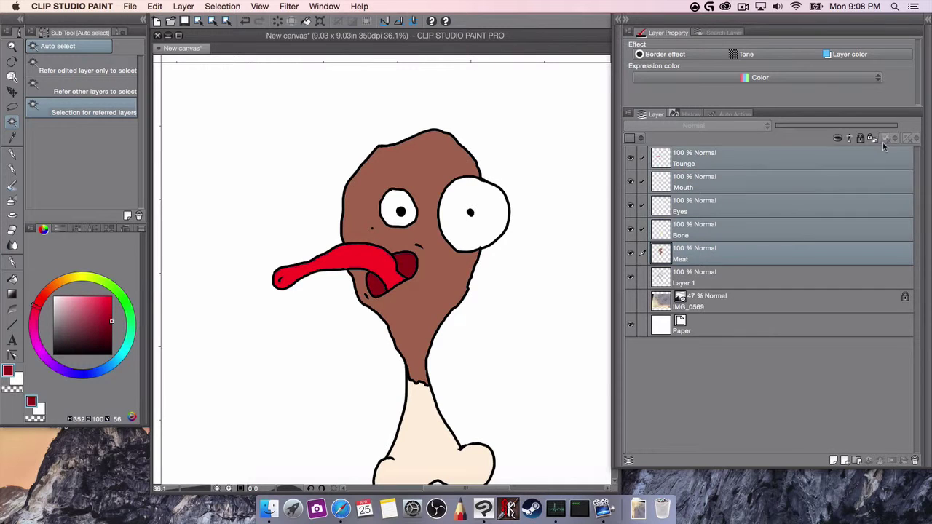
pyautogui.click(872, 138)
# Highlight the left side of the drumstick on the Meat layer using the Soft airbrush in light brown (H 16, S 44, V 85)
pyautogui.click(747, 259)
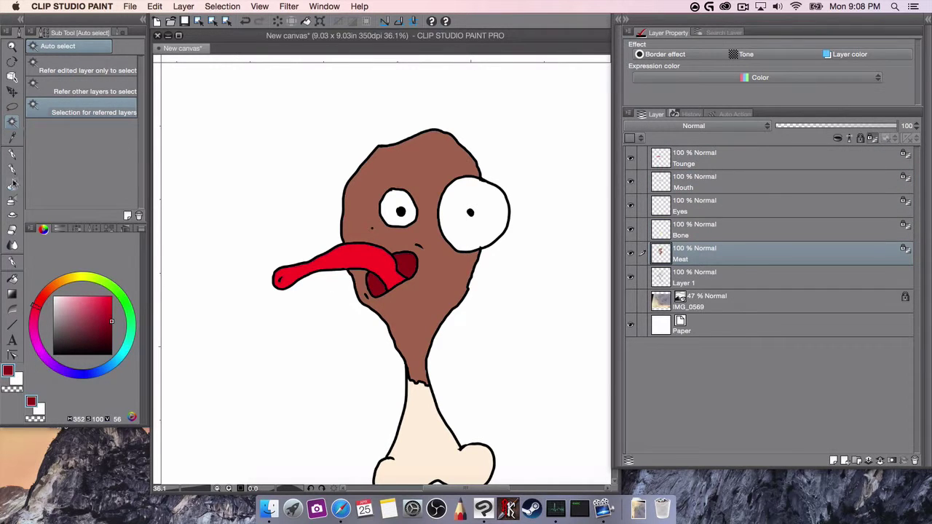
pyautogui.click(12, 185)
pyautogui.click(45, 289)
pyautogui.click(80, 306)
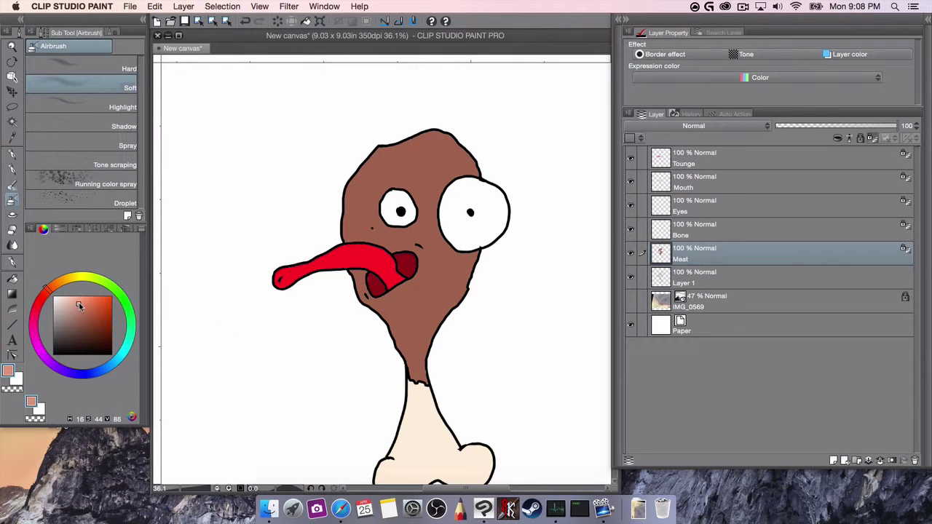
pyautogui.moveTo(345, 178)
pyautogui.mouseDown()
pyautogui.moveTo(425, 121)
pyautogui.moveTo(437, 125)
pyautogui.moveTo(362, 324)
pyautogui.moveTo(453, 307)
pyautogui.moveTo(407, 178)
pyautogui.moveTo(386, 328)
pyautogui.moveTo(407, 175)
pyautogui.moveTo(446, 184)
pyautogui.moveTo(386, 185)
pyautogui.mouseUp()
# Shade the middle and lower part of the meat with dark brown, blending it using browns sampled from the drawing
pyautogui.keyDown('alt'); pyautogui.click(414, 312); pyautogui.keyUp('alt')
pyautogui.click(107, 348)
pyautogui.moveTo(449, 348)
pyautogui.mouseDown()
pyautogui.moveTo(489, 249)
pyautogui.moveTo(434, 357)
pyautogui.moveTo(384, 354)
pyautogui.moveTo(339, 321)
pyautogui.moveTo(347, 164)
pyautogui.moveTo(447, 115)
pyautogui.moveTo(518, 161)
pyautogui.moveTo(438, 245)
pyautogui.mouseUp()
pyautogui.keyDown('alt'); pyautogui.click(452, 270); pyautogui.keyUp('alt')
pyautogui.moveTo(449, 278)
pyautogui.mouseDown()
pyautogui.moveTo(417, 241)
pyautogui.moveTo(394, 232)
pyautogui.mouseUp()
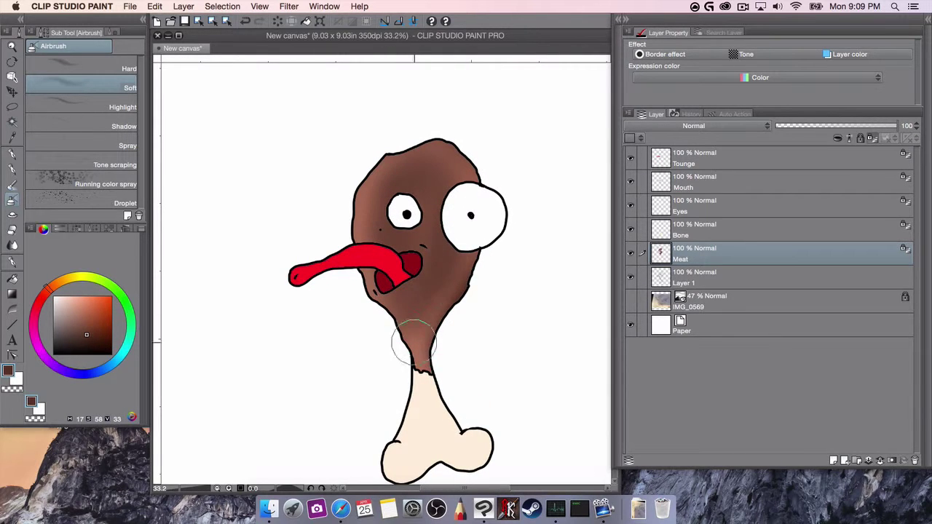
# Try texturing the meat with brown speckles from the Droplet airbrush and undo the strokes
pyautogui.click(98, 176)
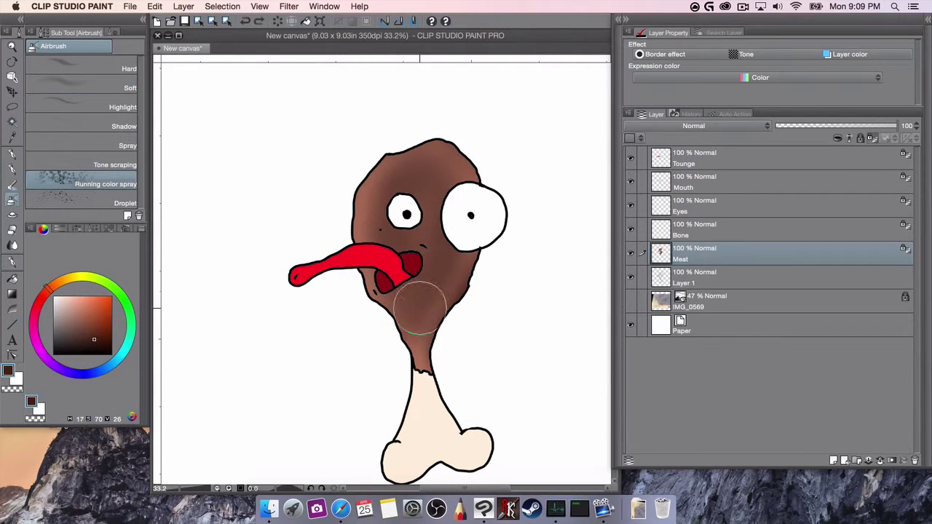
pyautogui.keyDown('alt'); pyautogui.click(420, 306); pyautogui.keyUp('alt')
pyautogui.click(95, 198)
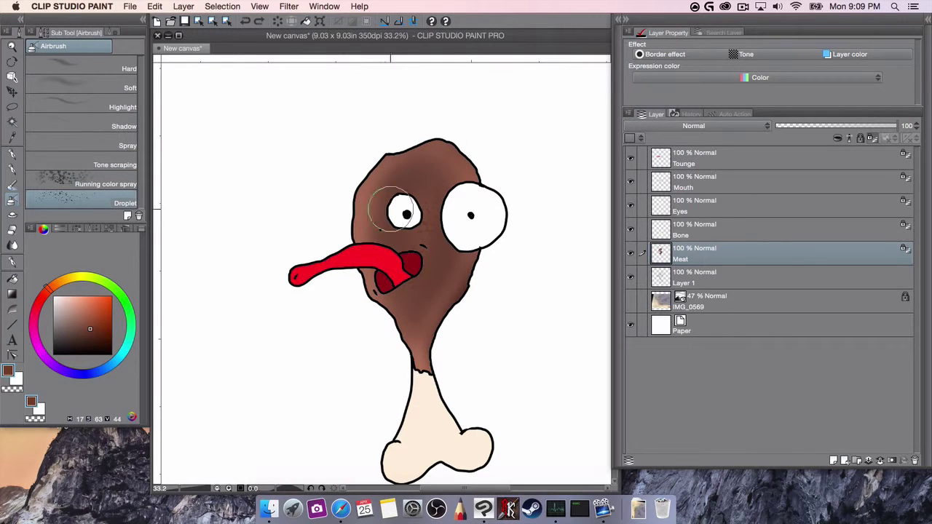
pyautogui.keyDown('alt'); pyautogui.click(381, 282); pyautogui.keyUp('alt')
pyautogui.moveTo(440, 246); pyautogui.dragTo(406, 166)
pyautogui.moveTo(400, 329); pyautogui.dragTo(423, 277)
pyautogui.click(360, 181)
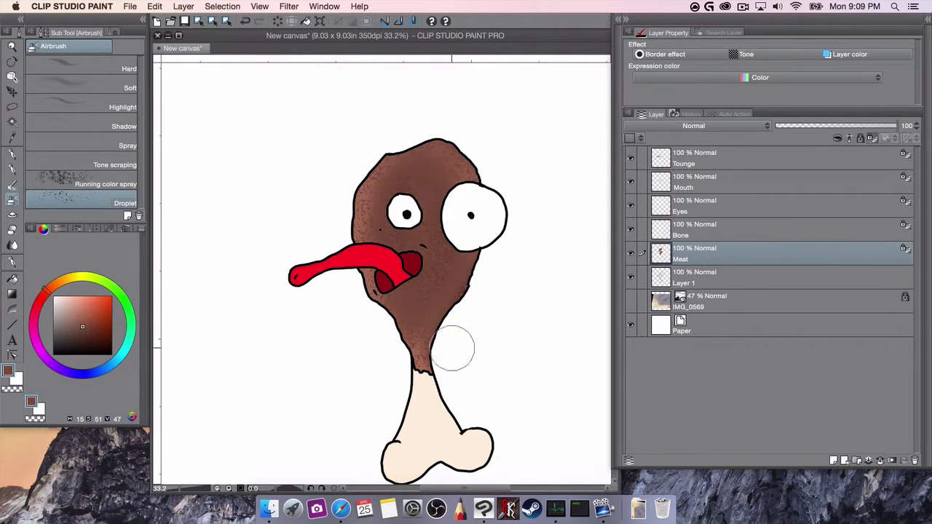
pyautogui.press('super+z')
pyautogui.press('super+z')
pyautogui.press('super+z')
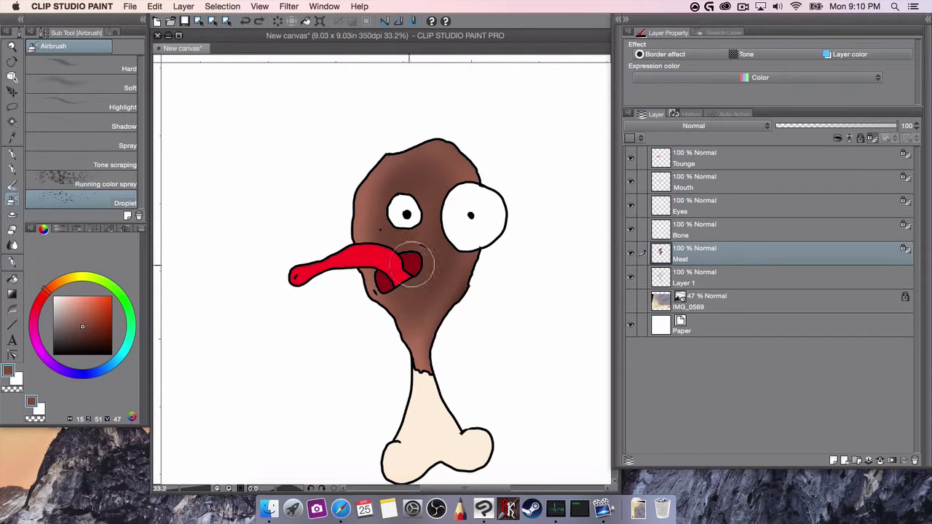
# Try dabbing droplets in white sampled from the large eye onto the meat, and undo them
pyautogui.keyDown('alt'); pyautogui.click(460, 226); pyautogui.keyUp('alt')
pyautogui.click(437, 276)
pyautogui.press('super+z')
pyautogui.click(442, 182)
pyautogui.click(416, 193)
pyautogui.press('super+z')
pyautogui.press('super+z')
# Set the Droplet airbrush to size 22.39, particle size 0.14 and opacity 25, test it on the meat, and undo the test
pyautogui.click(109, 33)
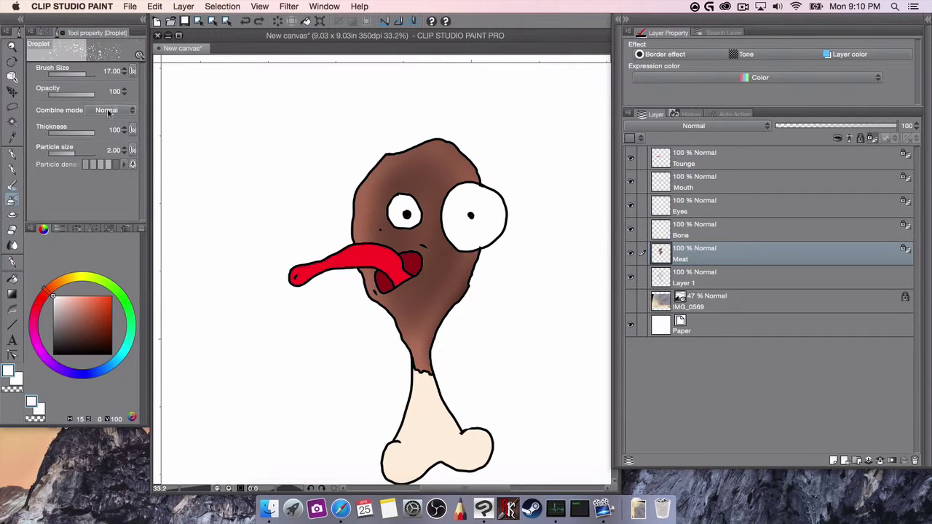
pyautogui.moveTo(85, 74); pyautogui.dragTo(88, 74)
pyautogui.moveTo(73, 152); pyautogui.dragTo(61, 152)
pyautogui.click(411, 173)
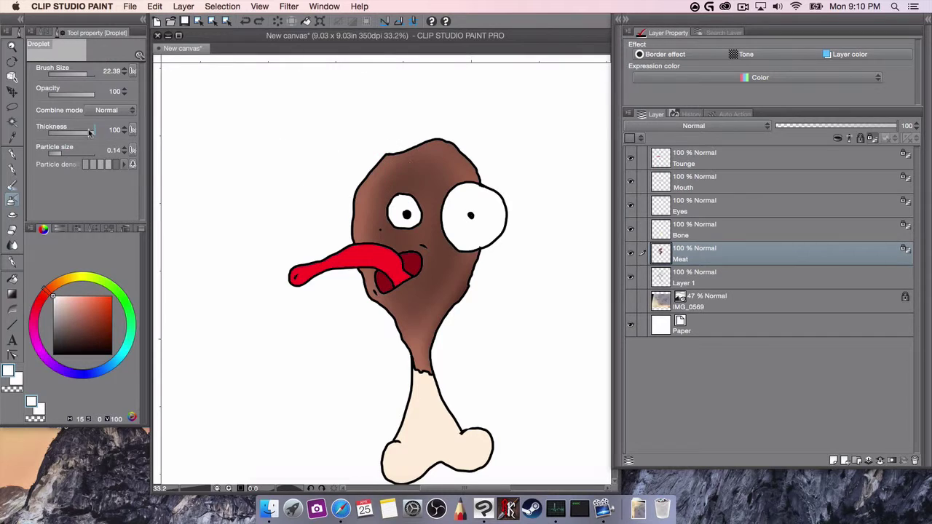
pyautogui.click(58, 94)
pyautogui.click(379, 179)
pyautogui.press('super+z')
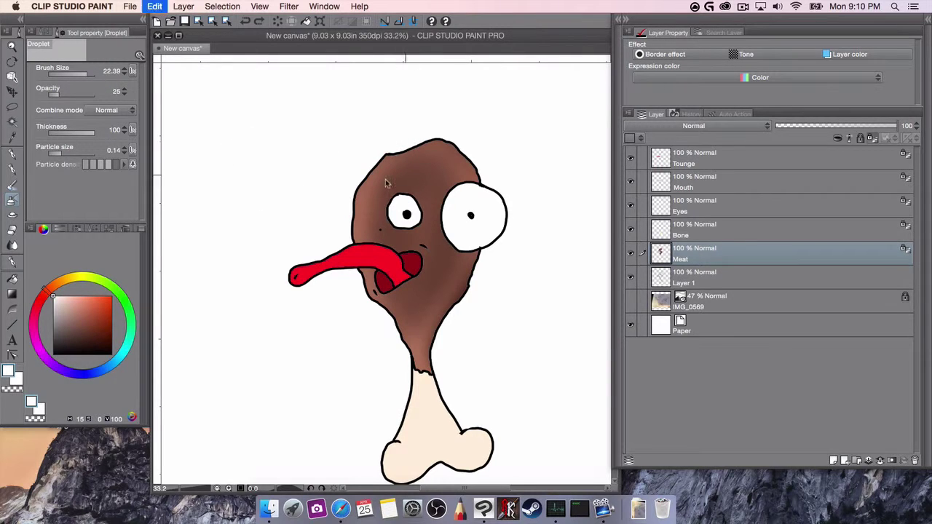
# Try speckling the top of the meat with dark brown (H 19, S 69, V 32) droplets at particle size 6.31
pyautogui.click(80, 154)
pyautogui.click(73, 279)
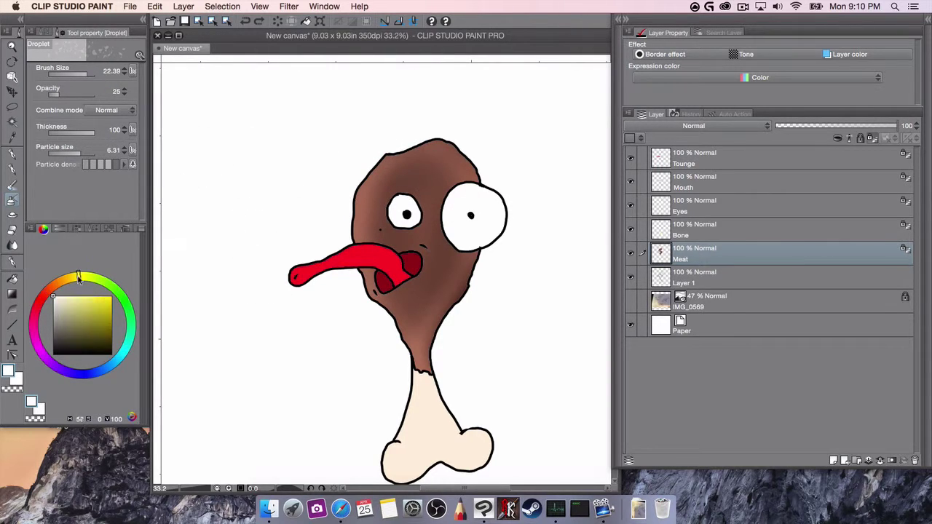
pyautogui.click(63, 309)
pyautogui.click(34, 323)
pyautogui.click(47, 288)
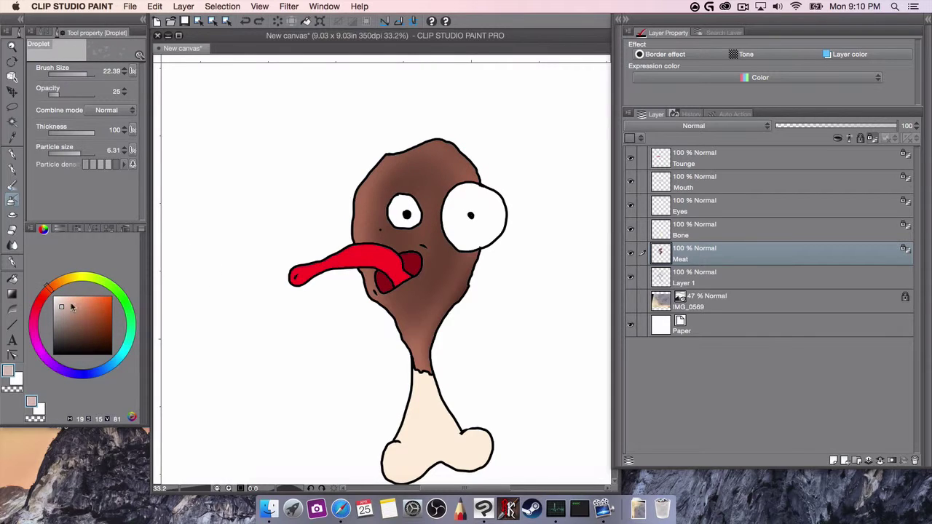
pyautogui.click(93, 335)
pyautogui.moveTo(412, 169); pyautogui.dragTo(457, 174)
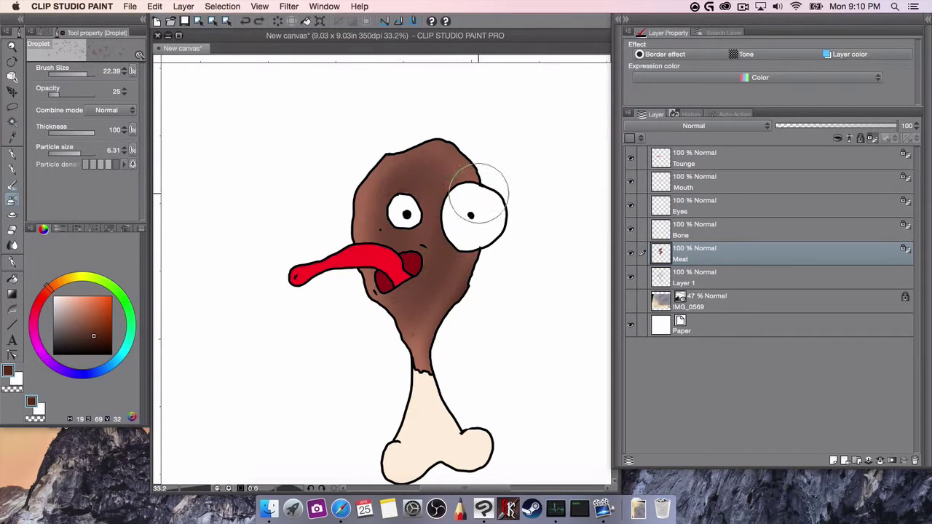
# Shade the bone's edges on the Bone layer with the Soft airbrush in beige (H 33, S 22, V 88), blending with sampled cream
pyautogui.click(701, 230)
pyautogui.keyDown('alt'); pyautogui.click(446, 413); pyautogui.keyUp('alt')
pyautogui.click(64, 303)
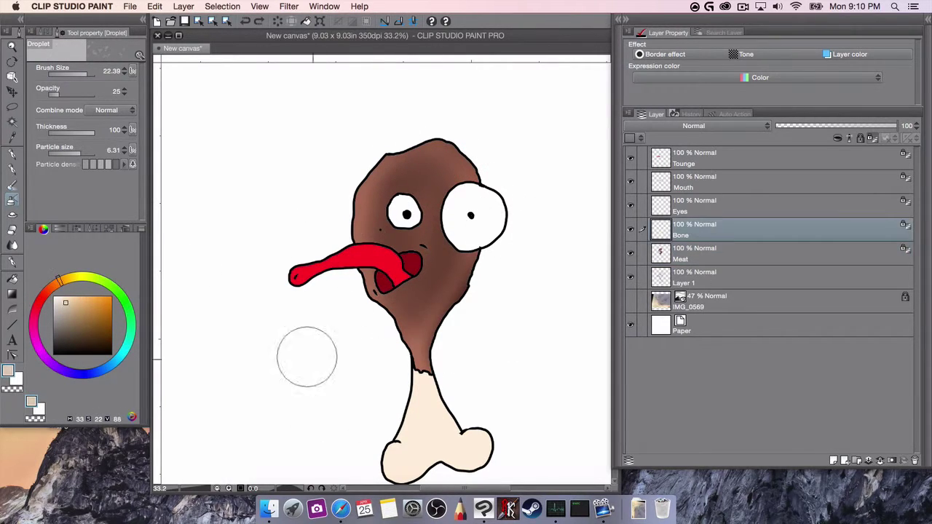
pyautogui.click(44, 33)
pyautogui.click(78, 84)
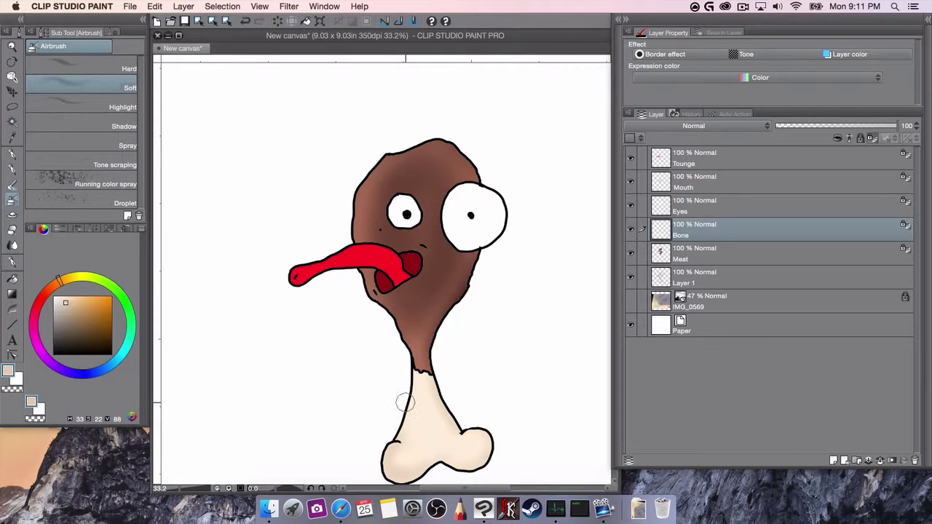
pyautogui.keyDown('alt'); pyautogui.click(477, 445); pyautogui.keyUp('alt')
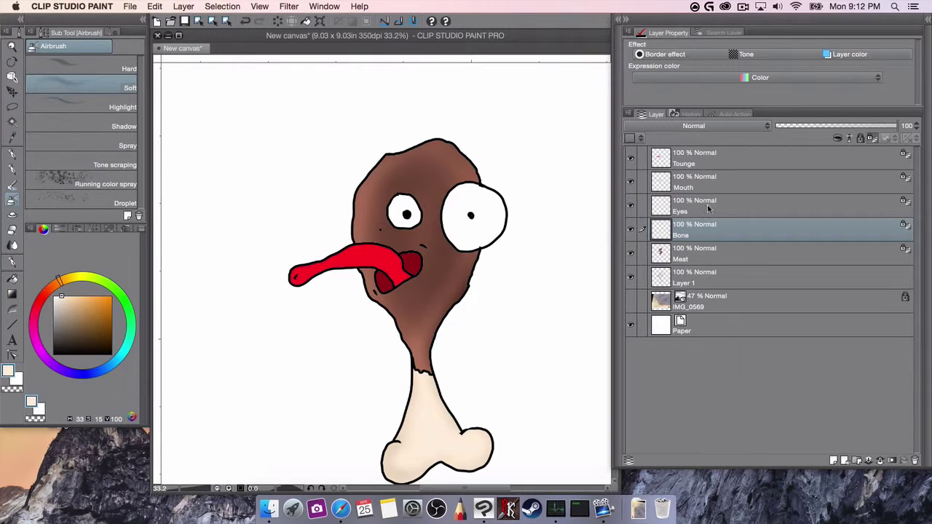
# Shade the tongue on the Tounge layer with a darker red (H 352, S 100, V 71) based on its sampled colour
pyautogui.click(695, 162)
pyautogui.moveTo(357, 248)
pyautogui.mouseDown()
pyautogui.moveTo(362, 258)
pyautogui.moveTo(371, 252)
pyautogui.mouseUp()
pyautogui.press('super+z')
pyautogui.keyDown('alt'); pyautogui.click(371, 252); pyautogui.keyUp('alt')
pyautogui.moveTo(109, 299); pyautogui.dragTo(112, 313)
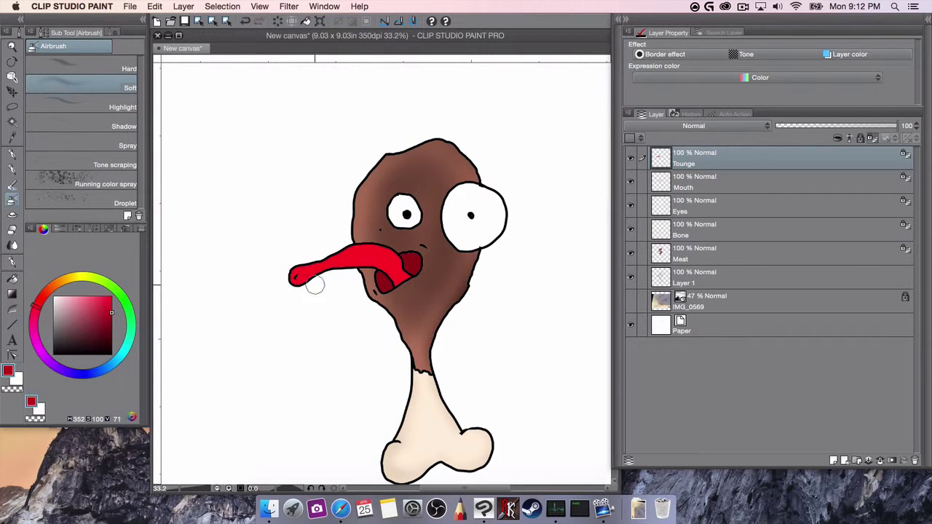
# Highlight the tongue's upper curve with a lighter red and deepen its underside with dark red (H 352, S 91, V 38)
pyautogui.keyDown('alt'); pyautogui.click(387, 248); pyautogui.keyUp('alt')
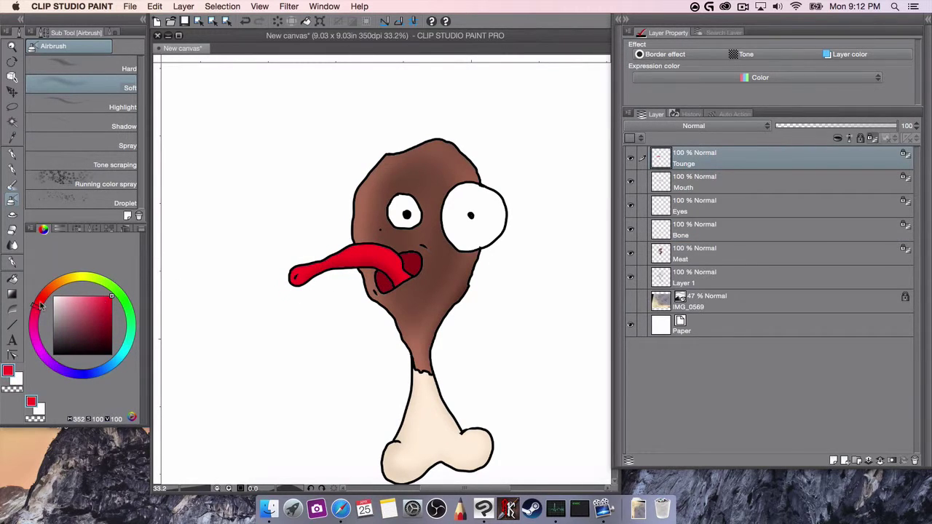
pyautogui.moveTo(43, 297); pyautogui.dragTo(37, 301)
pyautogui.click(87, 297)
pyautogui.moveTo(398, 251); pyautogui.dragTo(348, 246)
pyautogui.moveTo(348, 245); pyautogui.dragTo(395, 251)
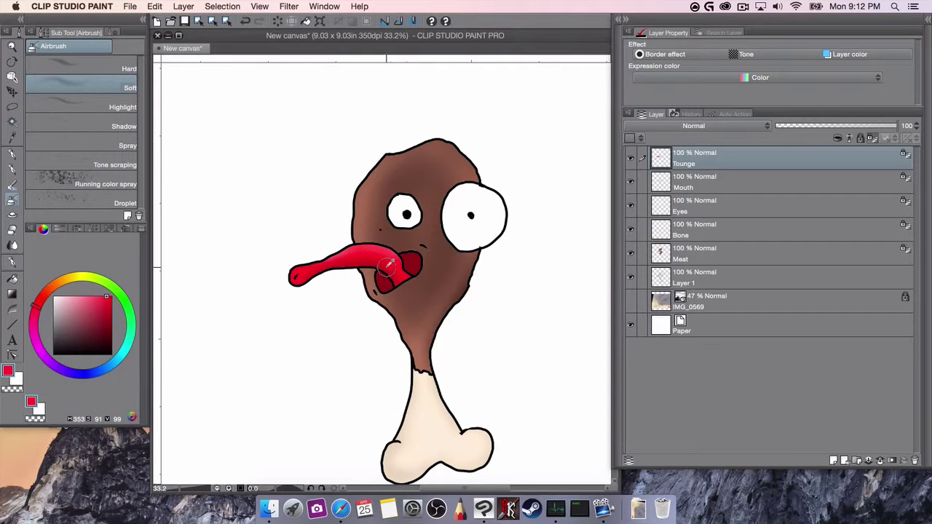
pyautogui.click(106, 333)
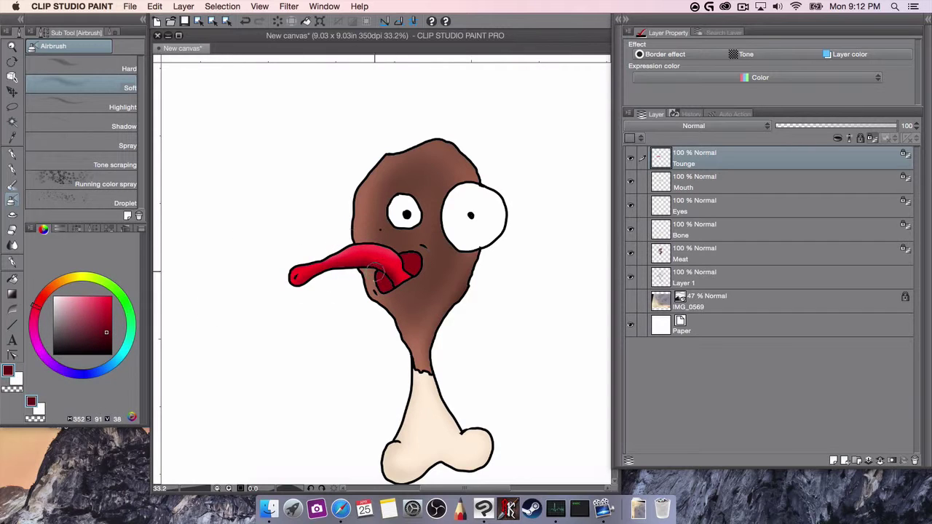
# Deepen the shadows along the meat's left edge and around the eyes on the Meat layer with dark brown (H 14, S 63, V 27)
pyautogui.keyDown('alt'); pyautogui.click(419, 301); pyautogui.keyUp('alt')
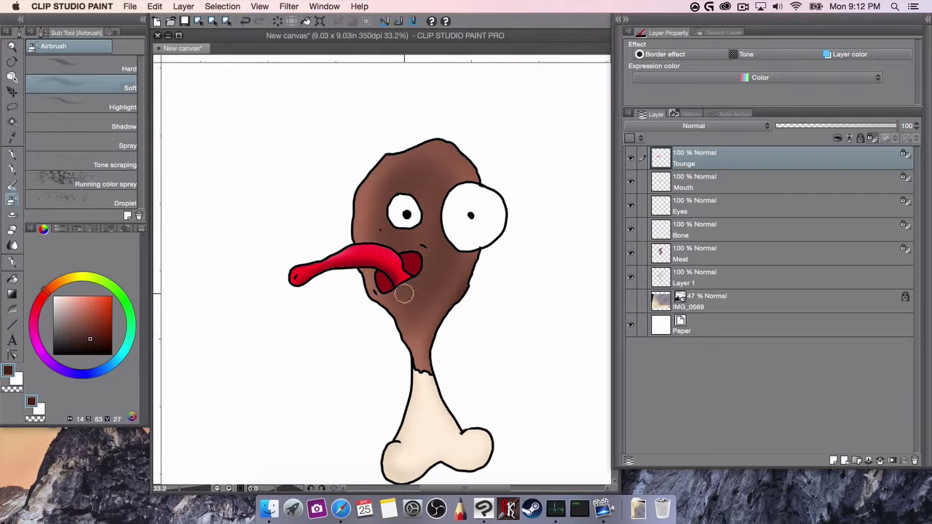
pyautogui.click(705, 249)
pyautogui.moveTo(414, 324)
pyautogui.mouseDown()
pyautogui.moveTo(372, 300)
pyautogui.moveTo(395, 321)
pyautogui.moveTo(374, 295)
pyautogui.moveTo(359, 182)
pyautogui.moveTo(378, 157)
pyautogui.moveTo(381, 309)
pyautogui.moveTo(363, 188)
pyautogui.moveTo(372, 267)
pyautogui.moveTo(403, 315)
pyautogui.mouseUp()
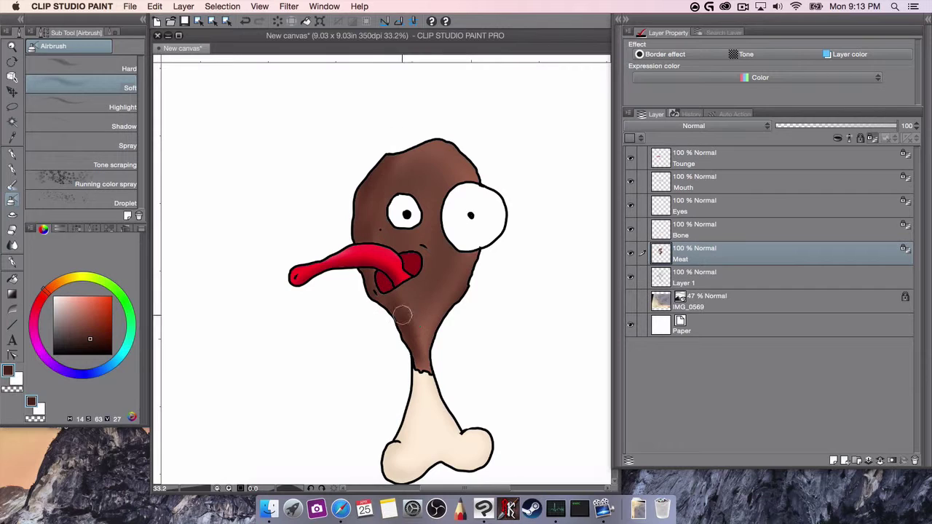
pyautogui.moveTo(394, 199); pyautogui.dragTo(389, 198)
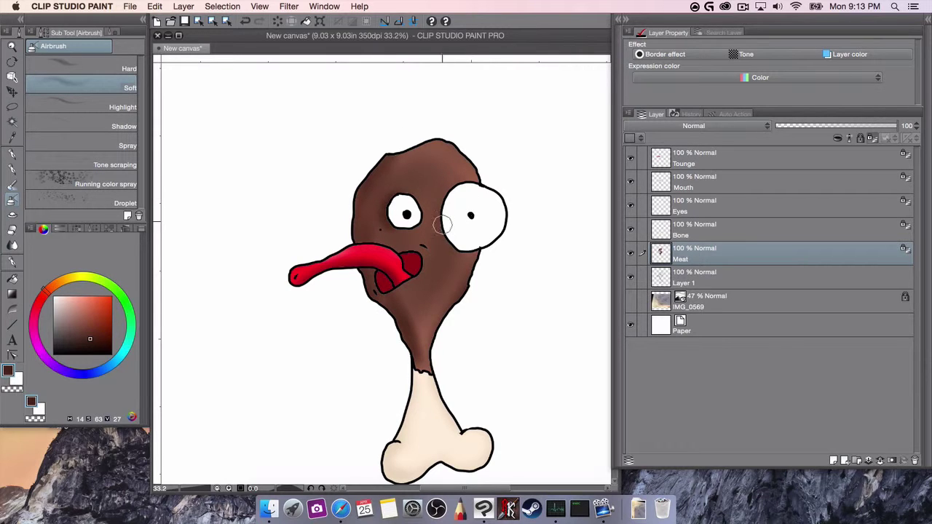
# Warm the meat's right side and top with orange-red (H 15, S 92, V 89), toning it with H 15, S 90, V 61 and H 15, S 82, V 76
pyautogui.click(83, 322)
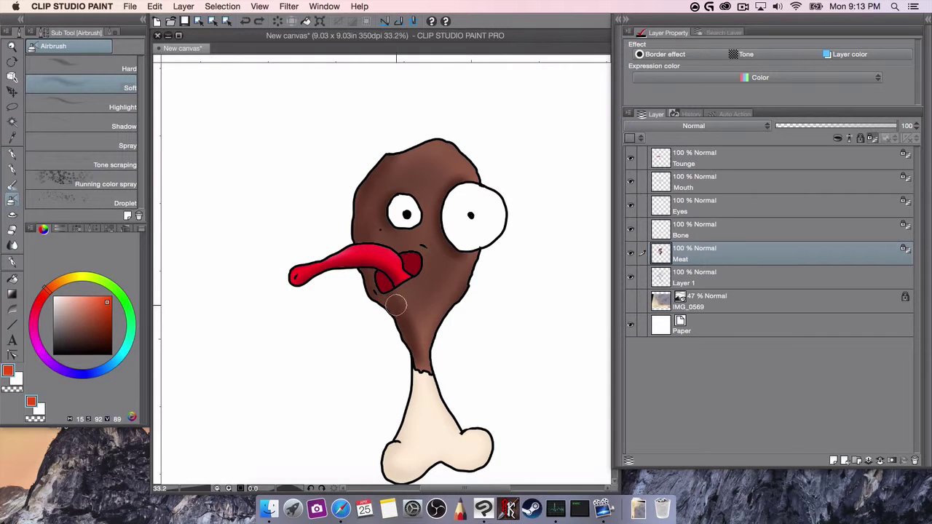
pyautogui.moveTo(396, 305)
pyautogui.mouseDown()
pyautogui.moveTo(456, 354)
pyautogui.moveTo(473, 146)
pyautogui.moveTo(427, 281)
pyautogui.moveTo(497, 328)
pyautogui.mouseUp()
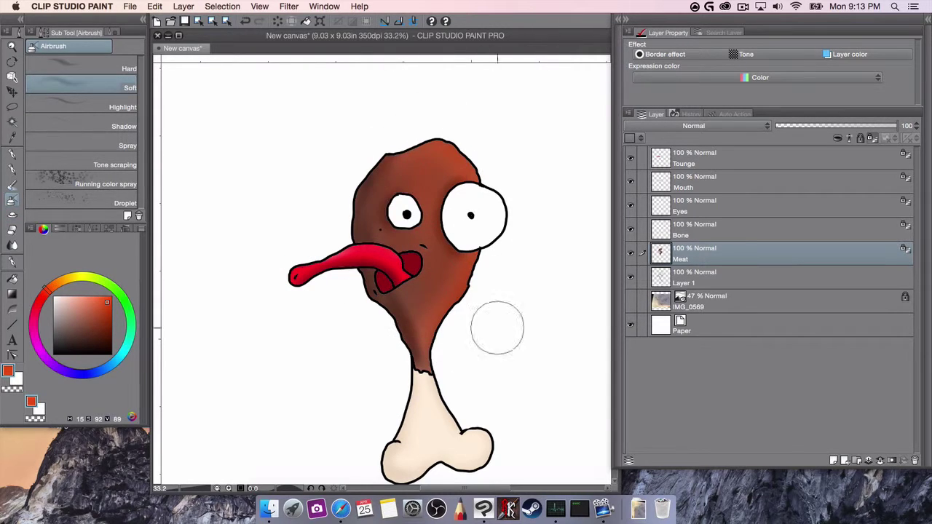
pyautogui.moveTo(444, 363); pyautogui.dragTo(444, 322)
pyautogui.click(105, 318)
pyautogui.moveTo(424, 129)
pyautogui.mouseDown()
pyautogui.moveTo(445, 234)
pyautogui.moveTo(408, 144)
pyautogui.moveTo(453, 157)
pyautogui.mouseUp()
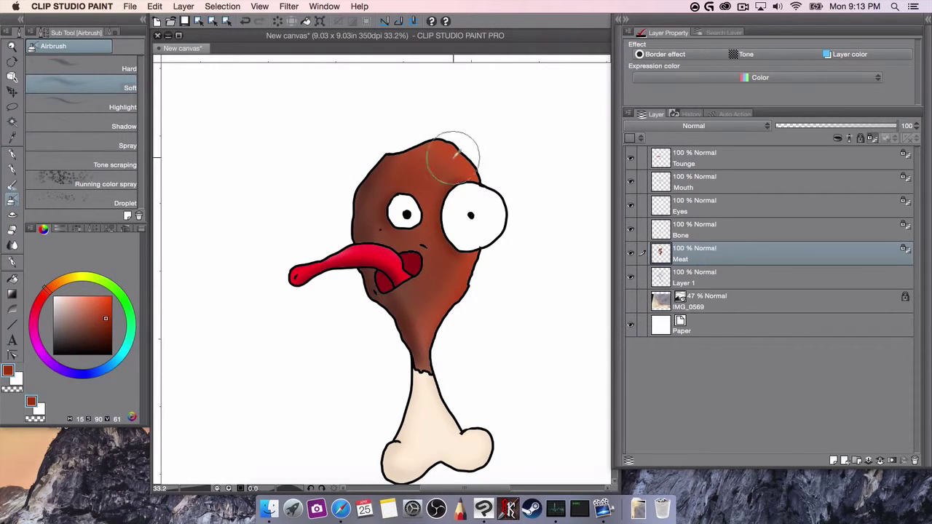
pyautogui.click(101, 311)
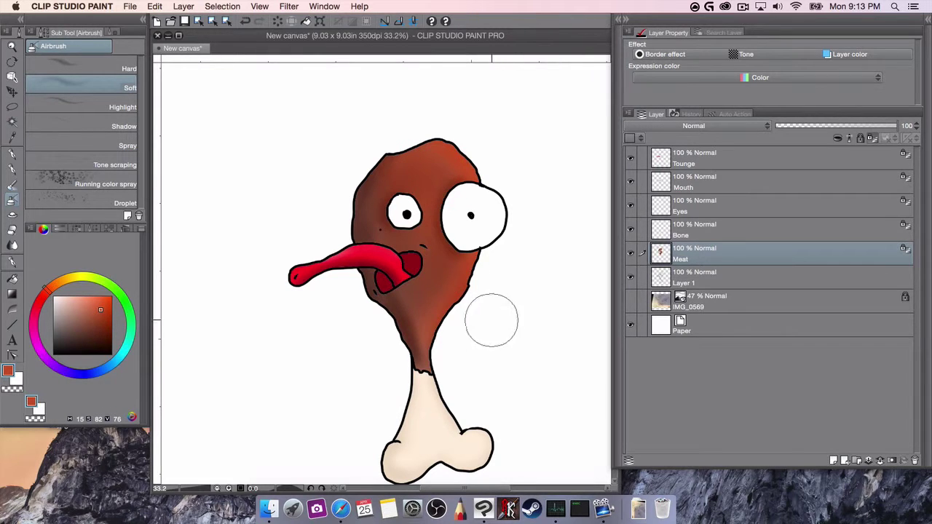
# Shade the bone's left edge on the Bone layer with a smaller airbrush in grey-brown (H 33, S 33, V 57)
pyautogui.keyDown('alt'); pyautogui.click(438, 415); pyautogui.keyUp('alt')
pyautogui.click(694, 234)
pyautogui.press('[')
pyautogui.press('[')
pyautogui.press('[')
pyautogui.press('[')
pyautogui.press('[')
pyautogui.click(73, 320)
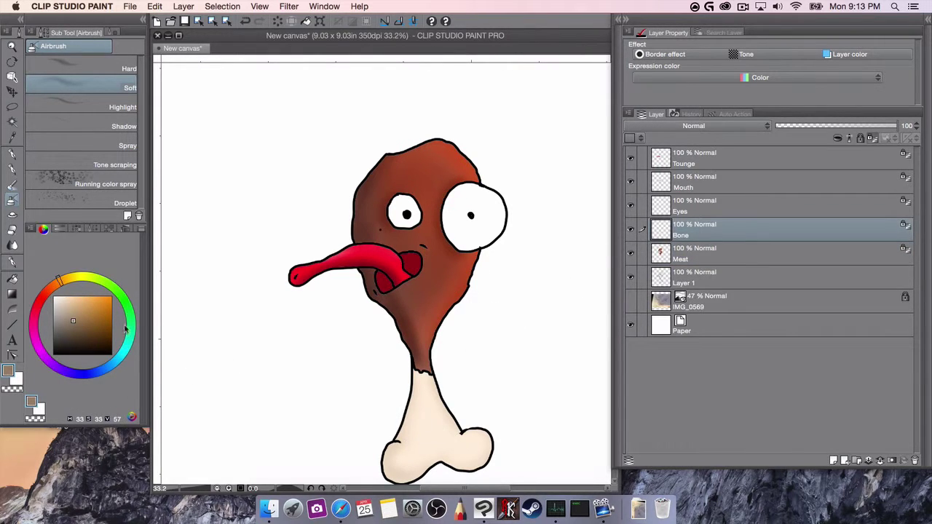
pyautogui.moveTo(413, 376)
pyautogui.mouseDown()
pyautogui.moveTo(389, 448)
pyautogui.moveTo(398, 479)
pyautogui.moveTo(394, 446)
pyautogui.moveTo(405, 442)
pyautogui.moveTo(385, 469)
pyautogui.moveTo(412, 406)
pyautogui.moveTo(401, 461)
pyautogui.mouseUp()
# Blend the bone's shadow into its light area with sampled bone tones, ending with pale cream (H 33, S 13, V 96)
pyautogui.keyDown('alt'); pyautogui.click(401, 461); pyautogui.keyUp('alt')
pyautogui.keyDown('alt'); pyautogui.click(420, 404); pyautogui.keyUp('alt')
pyautogui.keyDown('alt'); pyautogui.click(437, 415); pyautogui.keyUp('alt')
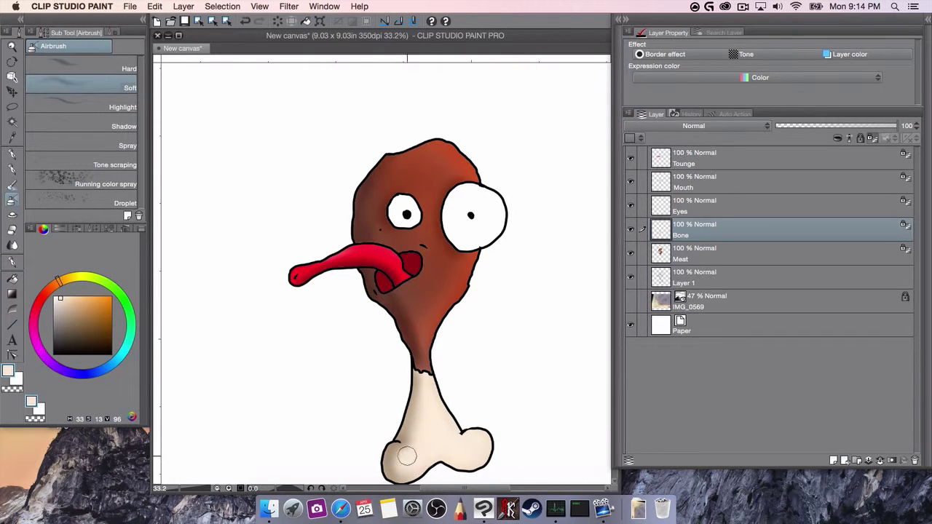
pyautogui.moveTo(406, 456); pyautogui.dragTo(431, 385)
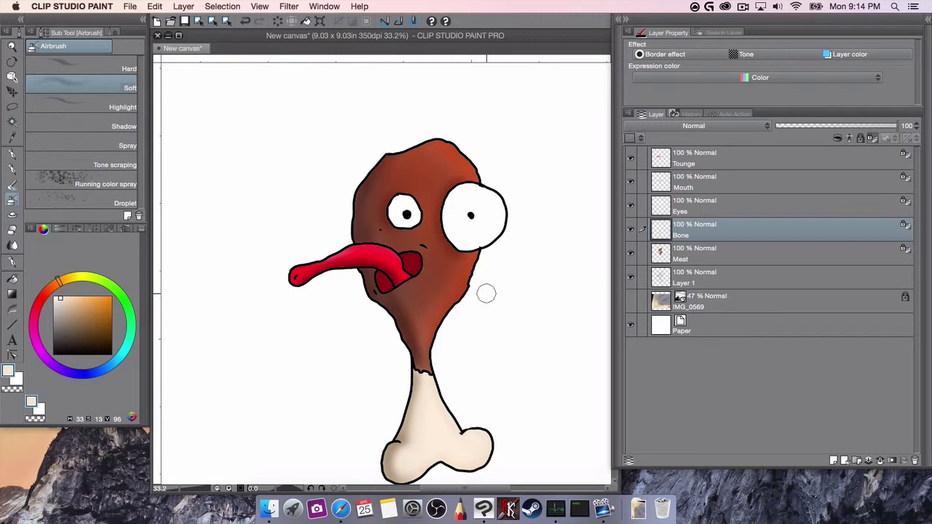
# Tint the large eye green on the Eyes layer with an enlarged Soft airbrush
pyautogui.scroll(-2, 486, 293)
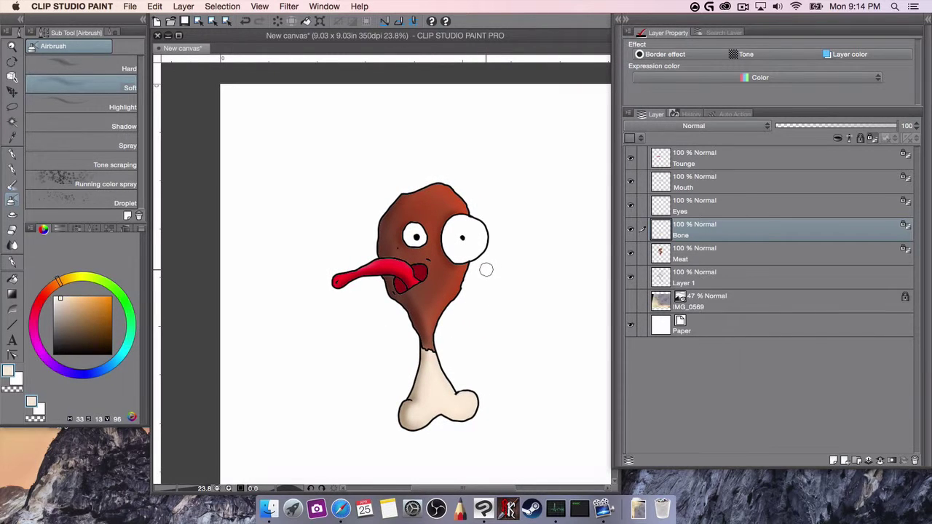
pyautogui.click(655, 207)
pyautogui.click(127, 341)
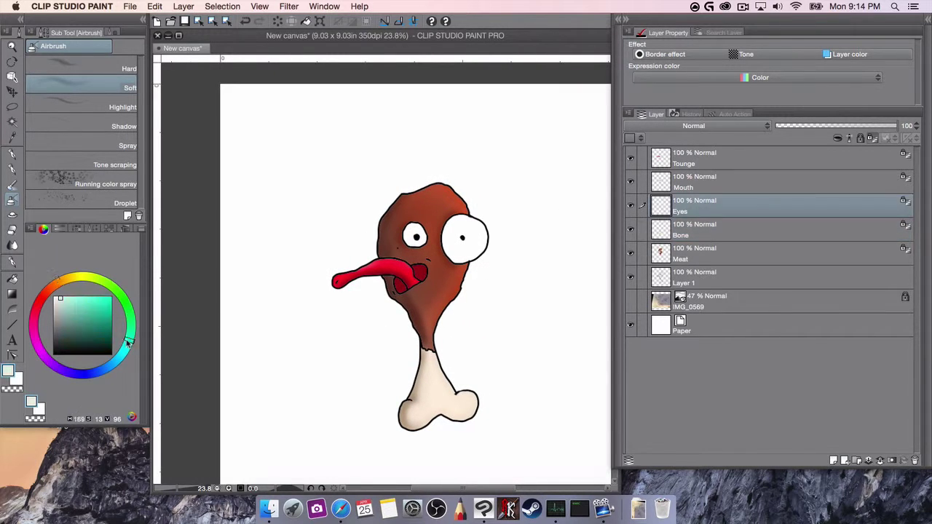
pyautogui.moveTo(438, 246)
pyautogui.mouseDown()
pyautogui.moveTo(485, 242)
pyautogui.moveTo(462, 235)
pyautogui.mouseUp()
pyautogui.moveTo(130, 320); pyautogui.dragTo(152, 302)
pyautogui.press(']')
pyautogui.press(']')
pyautogui.press(']')
pyautogui.press(']')
pyautogui.press(']')
pyautogui.moveTo(457, 271)
pyautogui.mouseDown()
pyautogui.moveTo(462, 204)
pyautogui.moveTo(462, 240)
pyautogui.moveTo(456, 223)
pyautogui.moveTo(407, 240)
pyautogui.moveTo(466, 240)
pyautogui.mouseUp()
# Cover both eyes with bright, saturated green
pyautogui.click(113, 319)
pyautogui.moveTo(102, 314); pyautogui.dragTo(112, 296)
pyautogui.moveTo(487, 228)
pyautogui.mouseDown()
pyautogui.moveTo(477, 226)
pyautogui.moveTo(478, 250)
pyautogui.moveTo(470, 225)
pyautogui.moveTo(420, 241)
pyautogui.moveTo(421, 253)
pyautogui.mouseUp()
# Shade the edges of both eyes with dark green (H 125, S 100, V 42) and blend with greens sampled from the large eye
pyautogui.moveTo(112, 319); pyautogui.dragTo(111, 330)
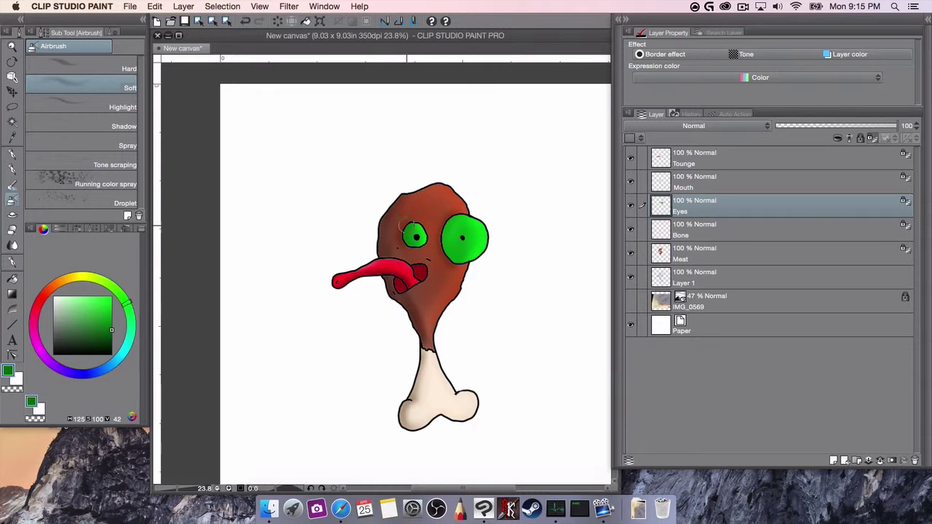
pyautogui.keyDown('alt'); pyautogui.click(454, 236); pyautogui.keyUp('alt')
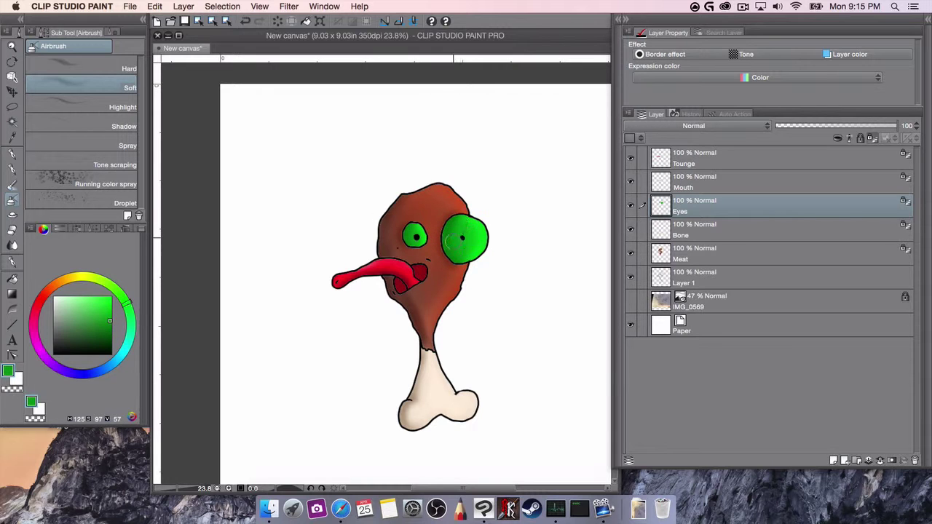
pyautogui.keyDown('alt'); pyautogui.click(480, 248); pyautogui.keyUp('alt')
pyautogui.scroll(-2, 437, 253)
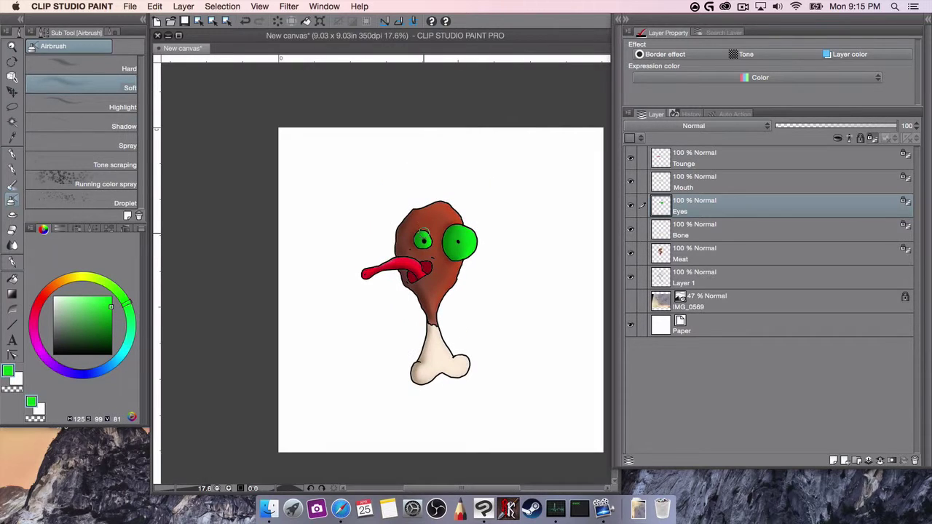
# Compare the character with and without the green eye colouring by toggling the Eyes layer's visibility
pyautogui.click(630, 206)
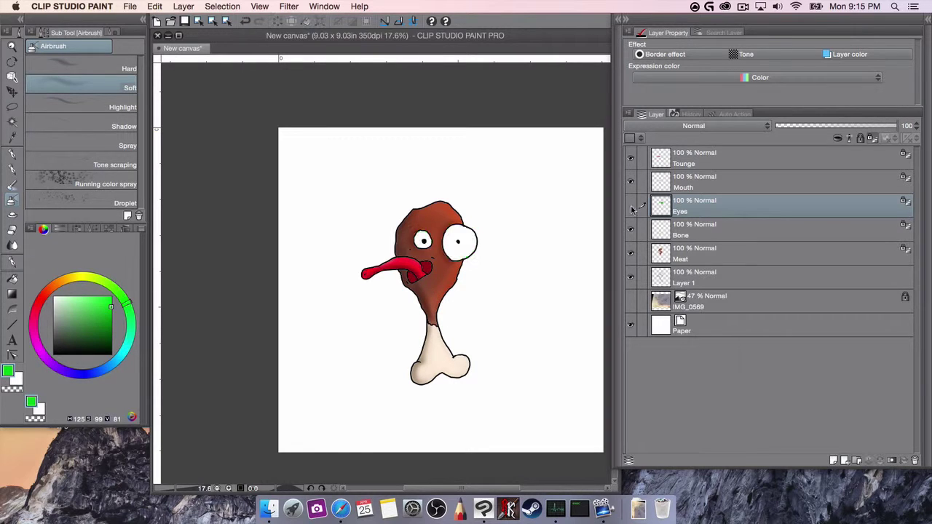
pyautogui.click(631, 206)
pyautogui.click(631, 206)
pyautogui.click(631, 206)
pyautogui.click(631, 206)
pyautogui.click(630, 206)
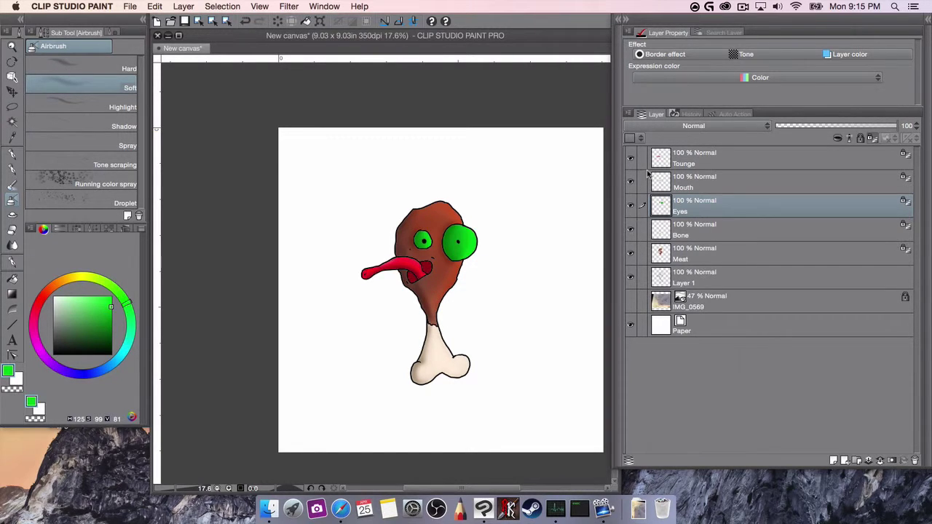
# Repaint both eyes on the Eyes layer with the Hard airbrush in white sampled from the canvas
pyautogui.keyDown('alt'); pyautogui.click(508, 241); pyautogui.keyUp('alt')
pyautogui.click(81, 64)
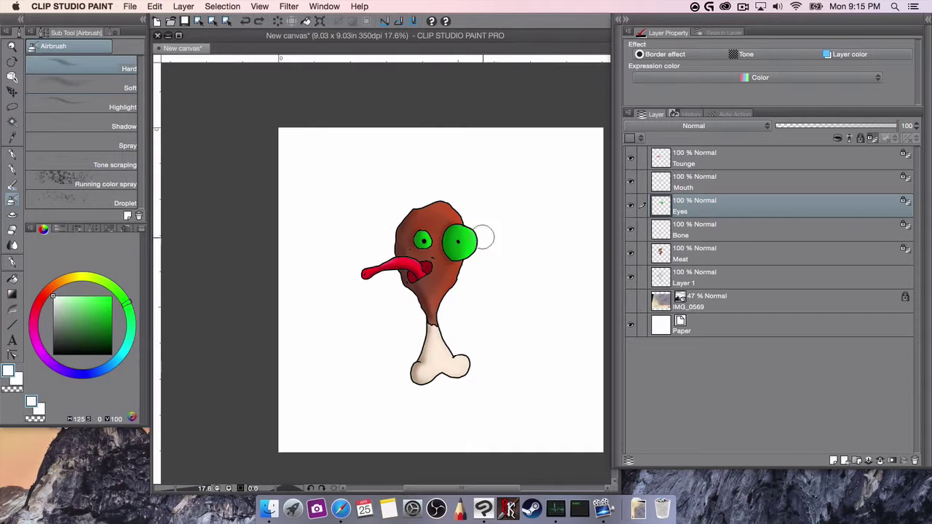
pyautogui.moveTo(477, 228)
pyautogui.mouseDown()
pyautogui.moveTo(444, 261)
pyautogui.moveTo(464, 224)
pyautogui.moveTo(451, 217)
pyautogui.moveTo(443, 257)
pyautogui.moveTo(445, 244)
pyautogui.moveTo(463, 240)
pyautogui.moveTo(417, 228)
pyautogui.moveTo(411, 236)
pyautogui.moveTo(430, 229)
pyautogui.moveTo(462, 247)
pyautogui.moveTo(414, 239)
pyautogui.moveTo(477, 222)
pyautogui.mouseUp()
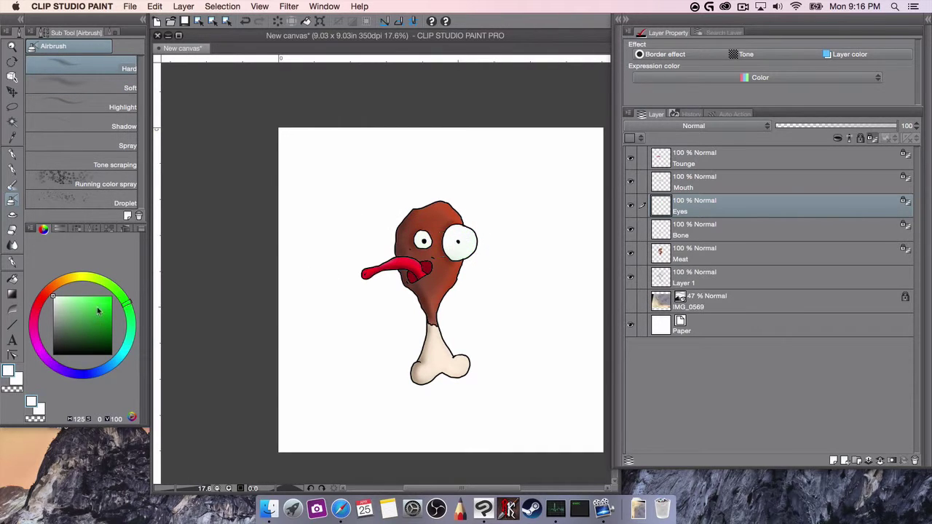
# Paint green irises (H 125, S 100, V 71) around both pupils with the Hard airbrush
pyautogui.click(112, 313)
pyautogui.scroll(8, 462, 241)
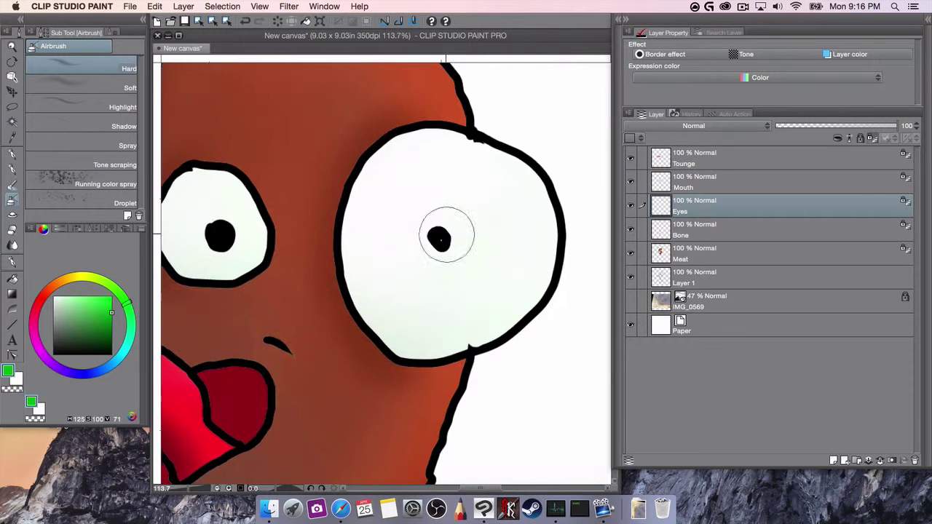
pyautogui.moveTo(445, 235)
pyautogui.mouseDown()
pyautogui.moveTo(443, 254)
pyautogui.moveTo(426, 232)
pyautogui.mouseUp()
pyautogui.hscroll(-3, 406, 221)
pyautogui.moveTo(354, 244)
pyautogui.mouseDown()
pyautogui.moveTo(337, 229)
pyautogui.moveTo(358, 239)
pyautogui.mouseUp()
pyautogui.scroll(-4, 357, 237)
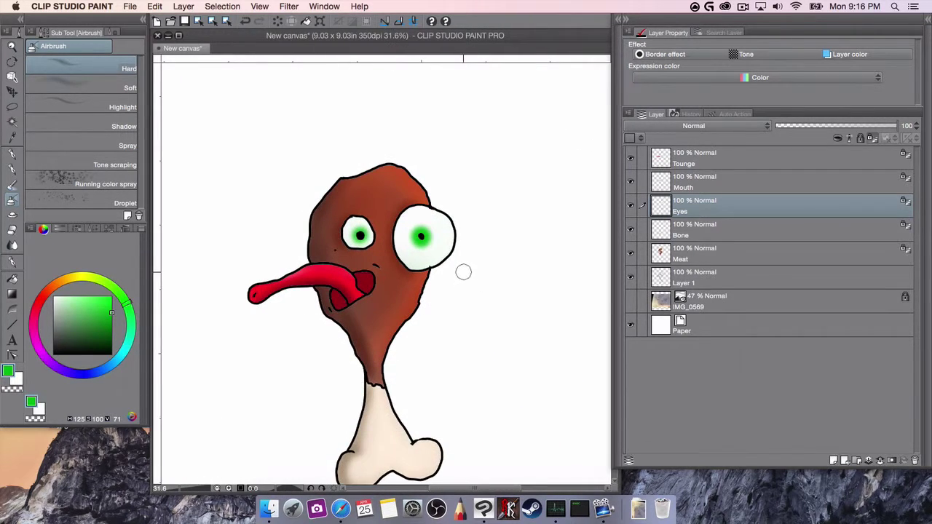
pyautogui.scroll(-2, 459, 272)
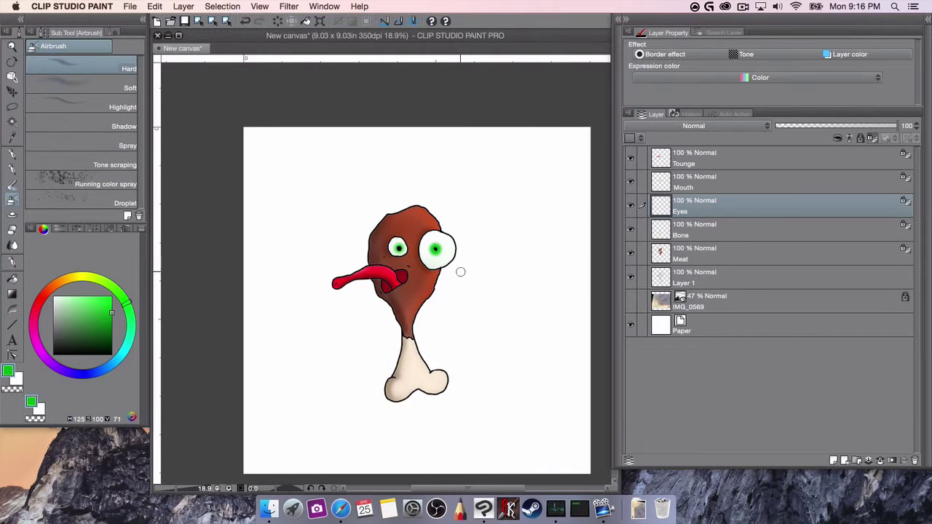
# Clean up the stray ink spike under the large eye on Layer 1 and sample the eye's near-white on the Eyes layer
pyautogui.scroll(9, 460, 272)
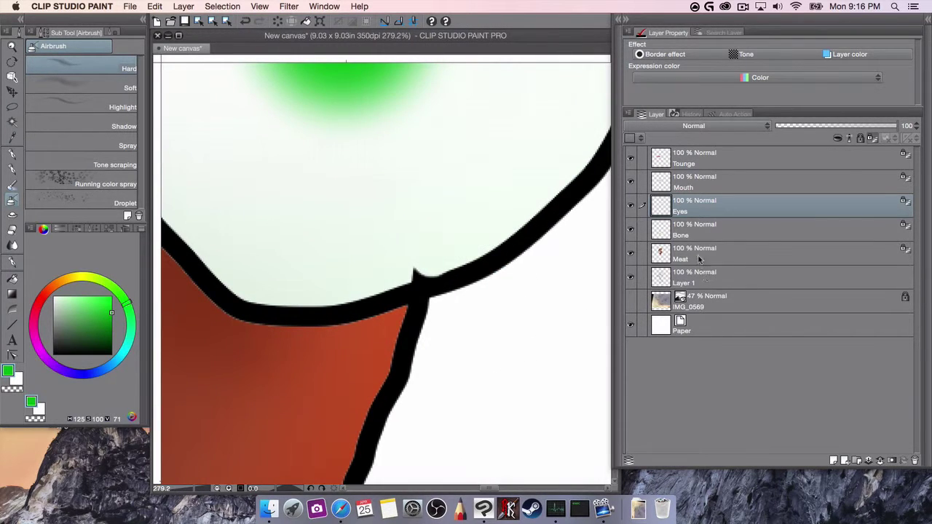
pyautogui.click(700, 278)
pyautogui.scroll(-4, 423, 265)
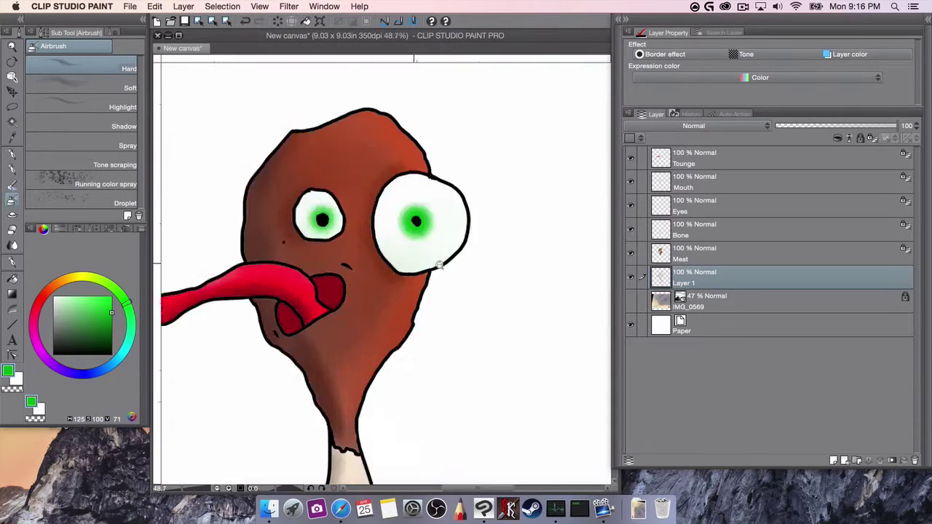
pyautogui.scroll(3, 384, 295)
pyautogui.click(700, 200)
pyautogui.keyDown('alt'); pyautogui.click(474, 250); pyautogui.keyUp('alt')
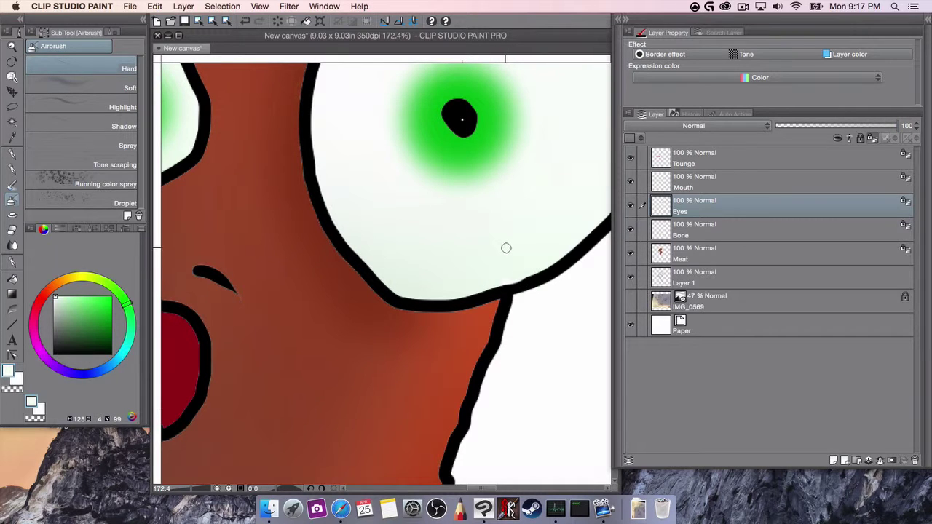
# Examine the recoloured eyes up close and against the whole character
pyautogui.scroll(4, 508, 278)
pyautogui.scroll(-6, 488, 302)
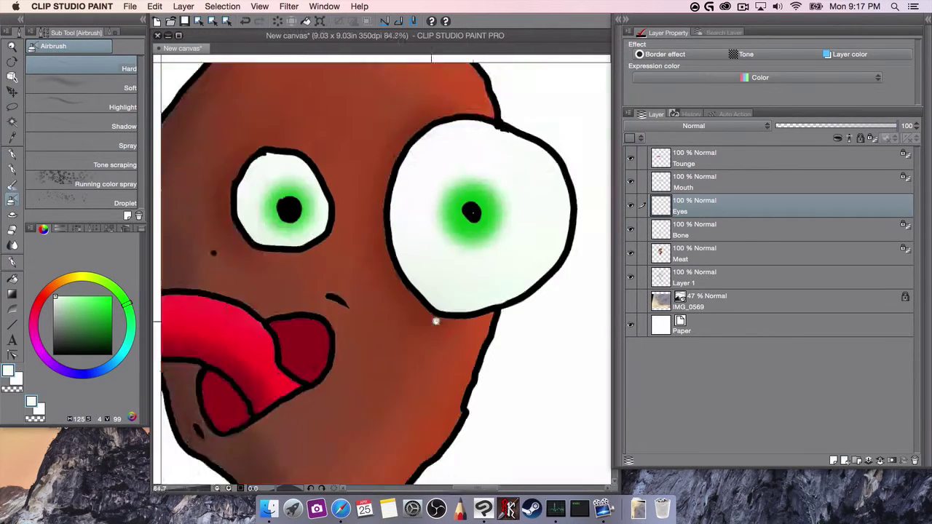
pyautogui.scroll(2, 488, 299)
pyautogui.scroll(-4, 477, 284)
pyautogui.scroll(-4, 481, 280)
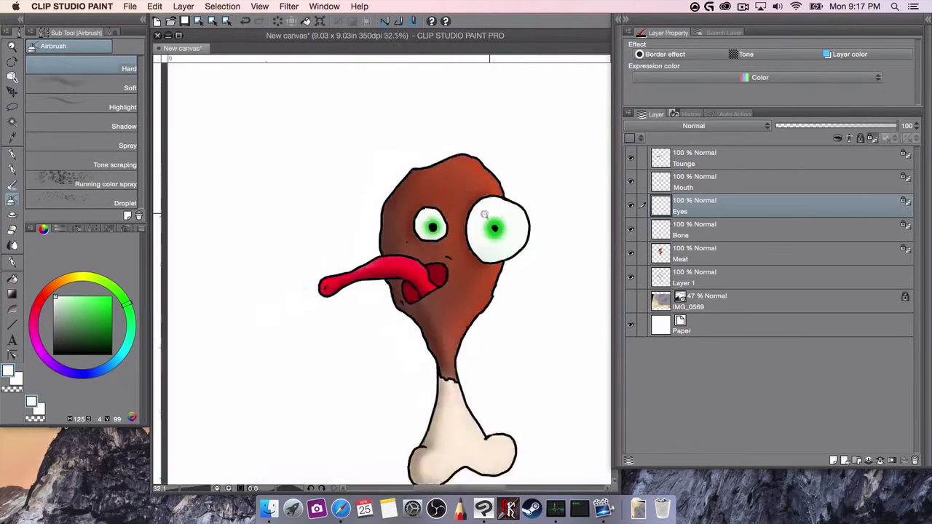
pyautogui.scroll(1, 512, 304)
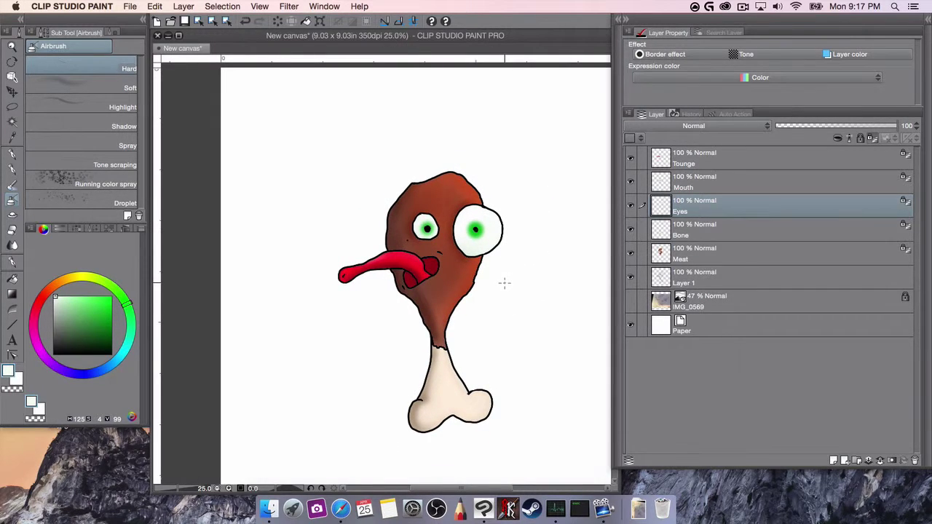
pyautogui.scroll(-1, 501, 292)
pyautogui.scroll(2, 508, 293)
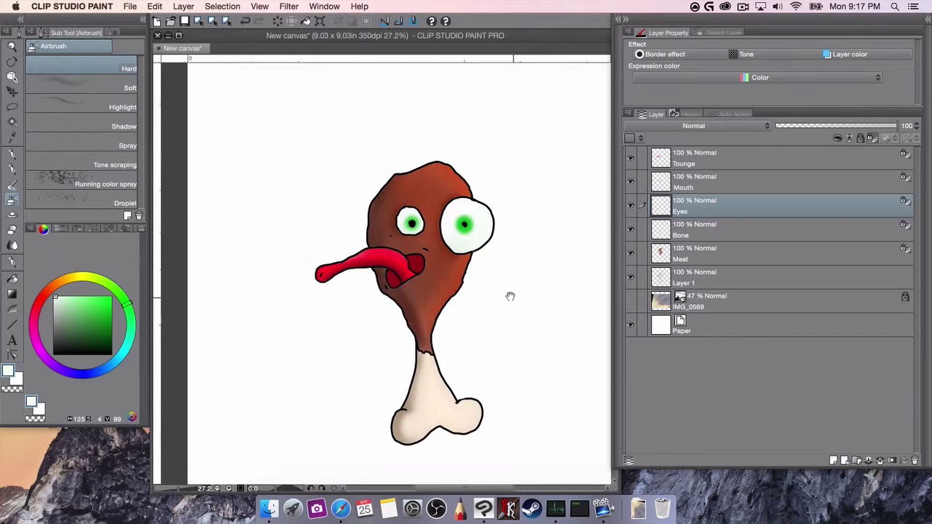
# Darken the mouth interior on the Mouth layer with the Soft airbrush in very dark red (H 353, S 100, V 11)
pyautogui.click(656, 181)
pyautogui.keyDown('alt'); pyautogui.click(410, 262); pyautogui.keyUp('alt')
pyautogui.click(110, 330)
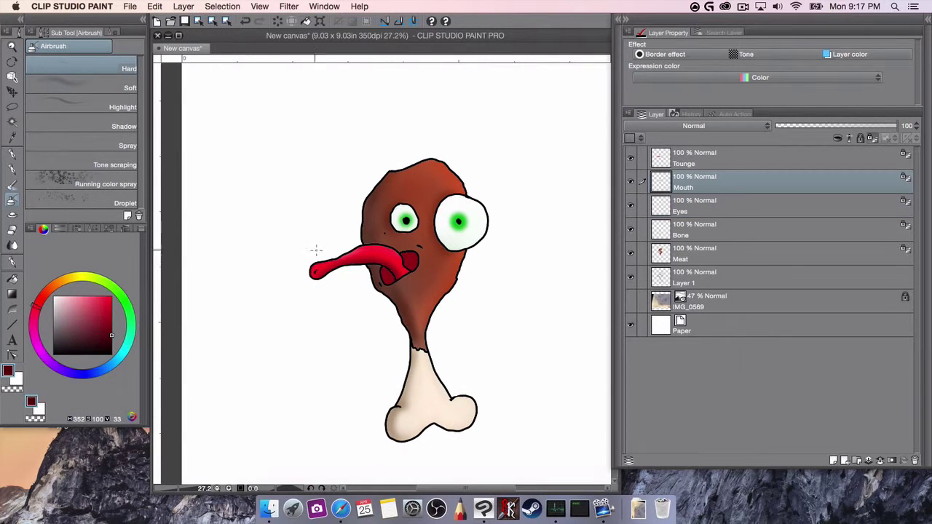
pyautogui.click(108, 87)
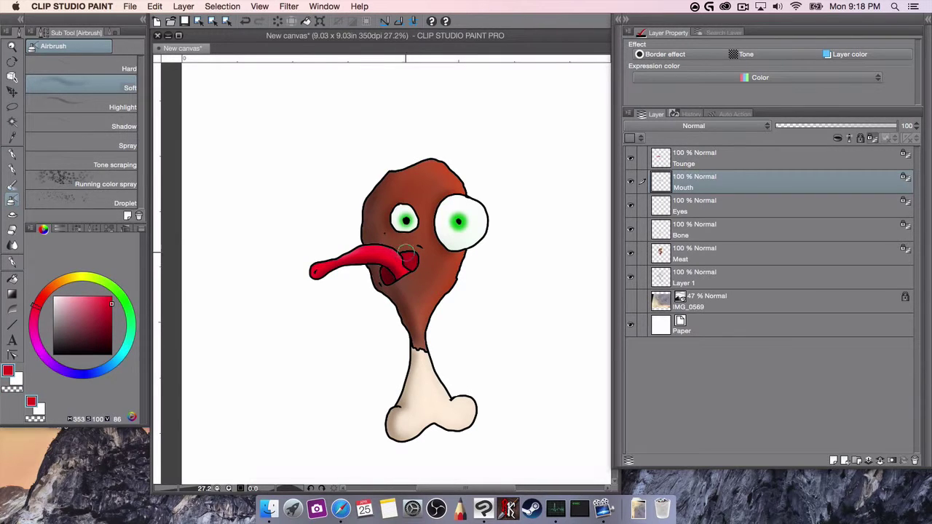
pyautogui.moveTo(406, 253)
pyautogui.mouseDown()
pyautogui.moveTo(441, 234)
pyautogui.moveTo(422, 273)
pyautogui.mouseUp()
pyautogui.press('super+z')
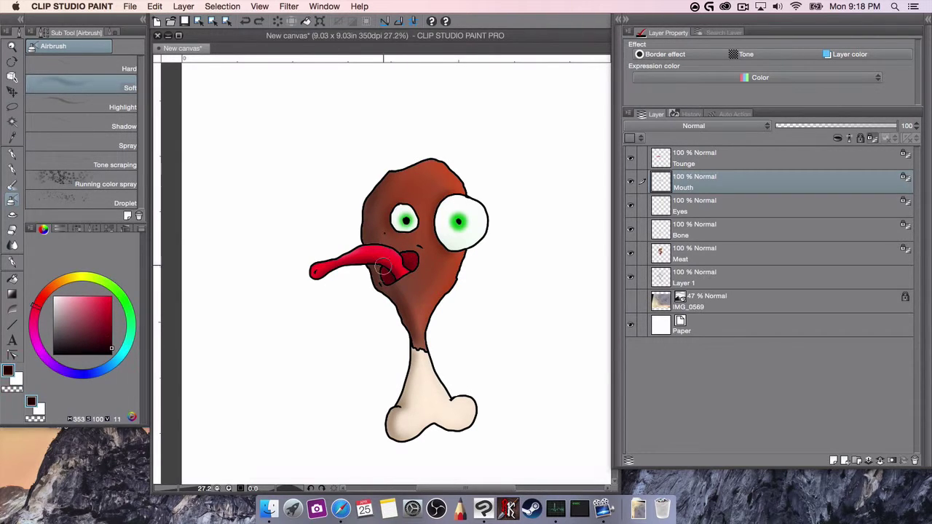
pyautogui.scroll(-1, 412, 261)
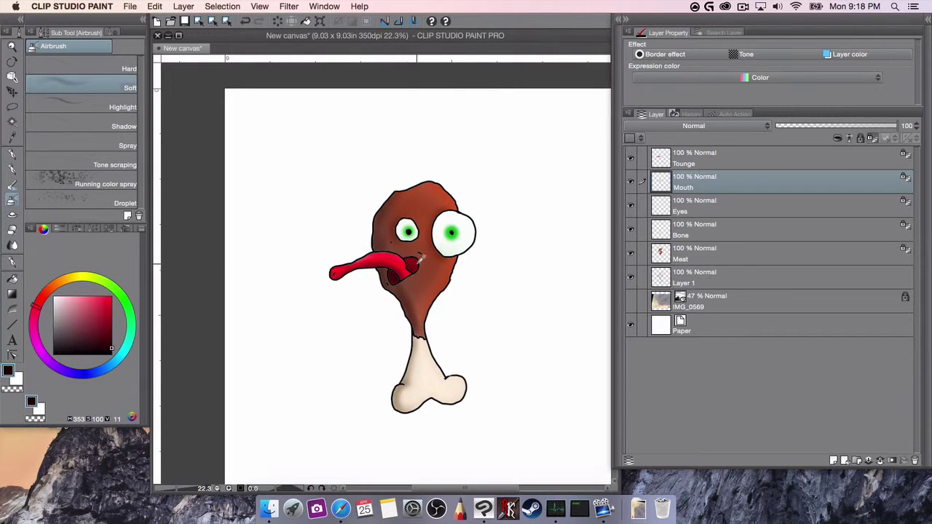
# Lighten the mouth opening above the tongue with a smaller brush in bright red (H 353, S 100, V 100) and blend with sampled dark reds
pyautogui.keyDown('alt'); pyautogui.click(421, 259); pyautogui.keyUp('alt')
pyautogui.scroll(8, 420, 259)
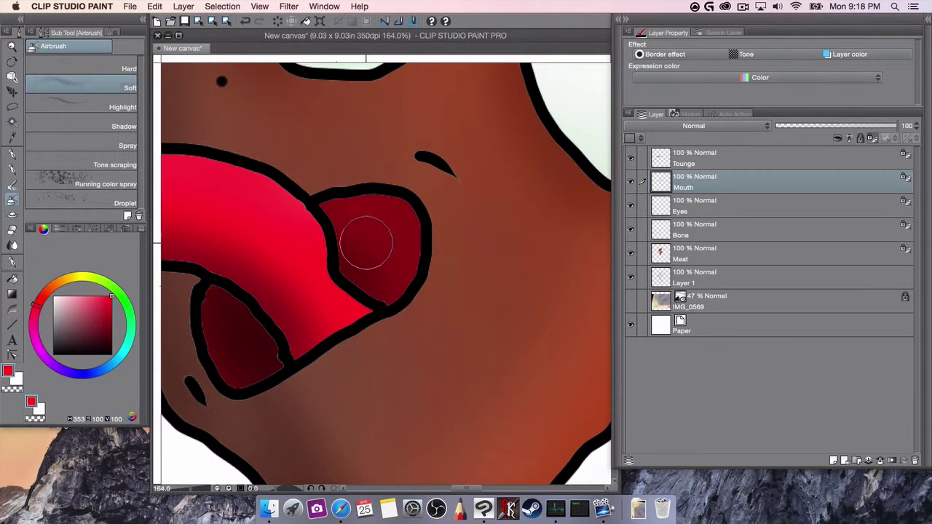
pyautogui.press('[')
pyautogui.moveTo(350, 214)
pyautogui.mouseDown()
pyautogui.moveTo(408, 247)
pyautogui.moveTo(400, 263)
pyautogui.moveTo(364, 229)
pyautogui.mouseUp()
pyautogui.keyDown('alt'); pyautogui.click(402, 246); pyautogui.keyUp('alt')
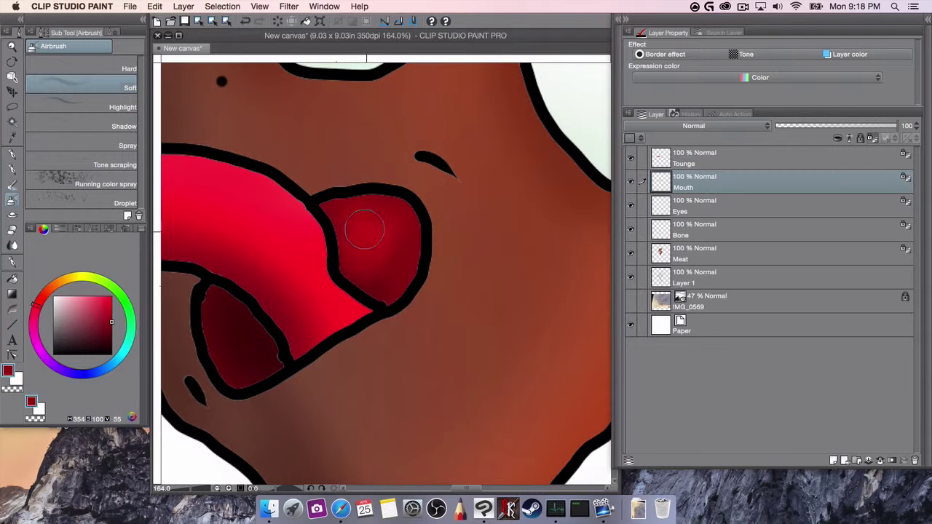
pyautogui.scroll(-7, 364, 230)
pyautogui.scroll(7, 364, 246)
pyautogui.scroll(-7, 410, 246)
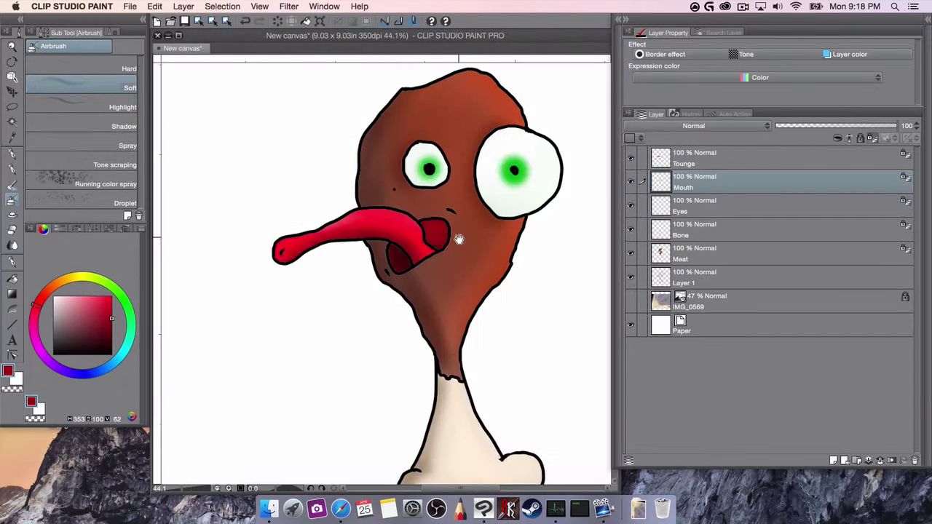
pyautogui.scroll(-3, 459, 239)
# Shade the left edges of both eyes softly with black on the Eyes layer
pyautogui.scroll(5, 448, 282)
pyautogui.click(687, 203)
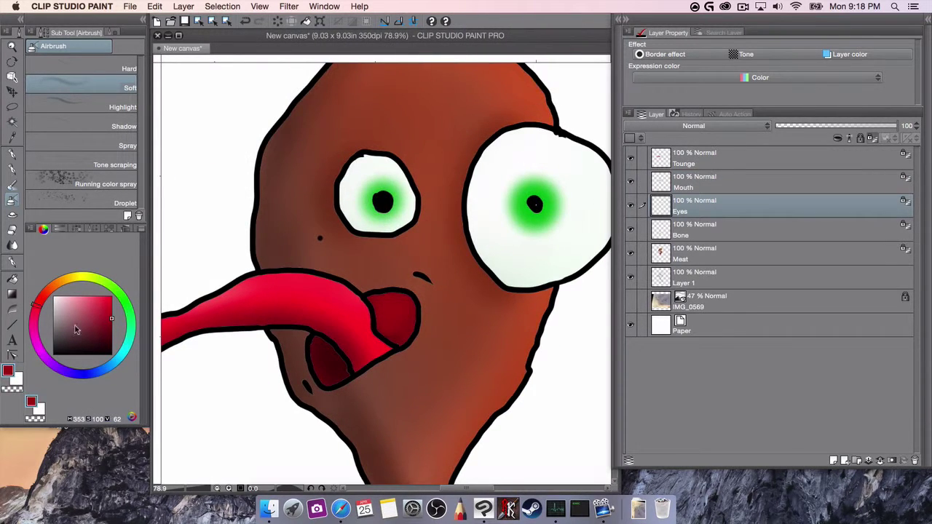
pyautogui.keyDown('alt'); pyautogui.click(481, 244); pyautogui.keyUp('alt')
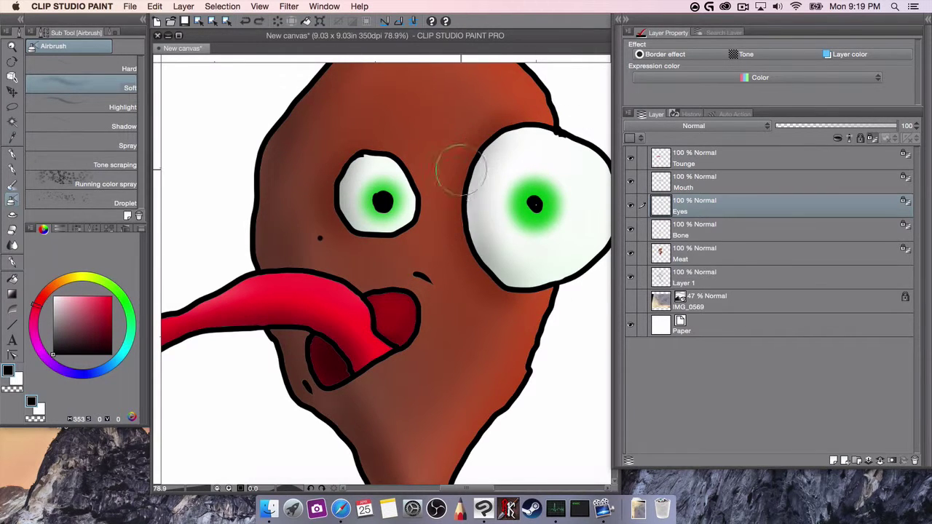
pyautogui.scroll(-3, 467, 184)
# Trim the stray ink where the large eye's upper outline meets the meat on Layer 1, redoing the first attempt
pyautogui.scroll(5, 470, 183)
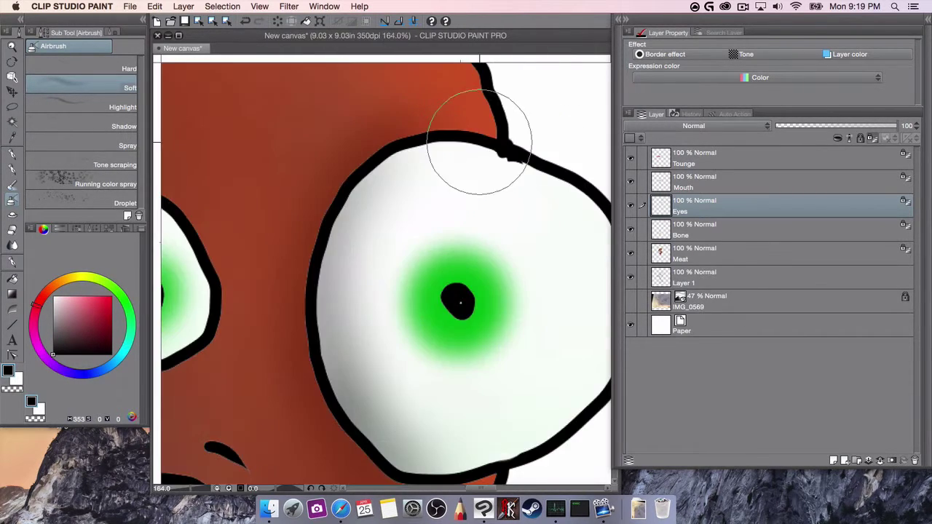
pyautogui.keyDown('shift'); pyautogui.keyDown('super'); pyautogui.click(479, 143); pyautogui.keyUp('super'); pyautogui.keyUp('shift')
pyautogui.scroll(4, 503, 182)
pyautogui.scroll(-1, 496, 195)
pyautogui.moveTo(495, 197); pyautogui.dragTo(431, 292)
pyautogui.moveTo(423, 251); pyautogui.dragTo(483, 290)
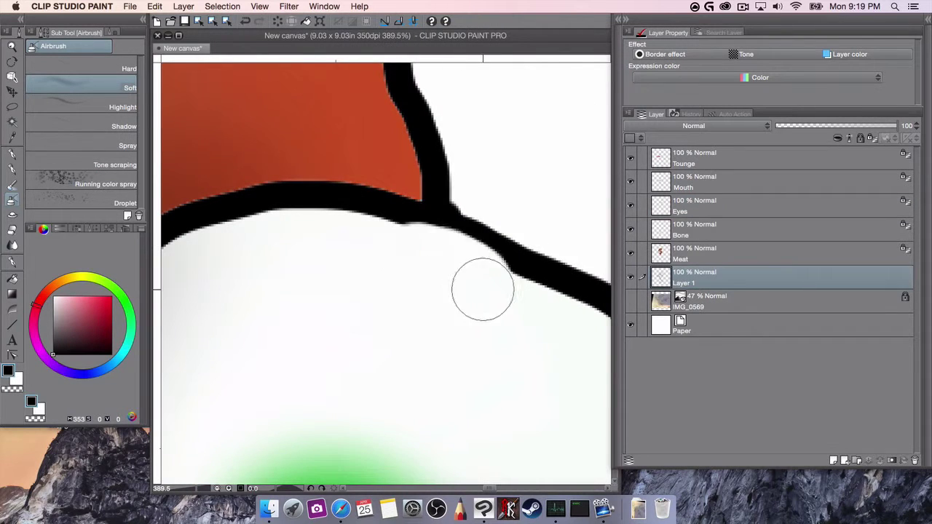
pyautogui.press('super+z')
pyautogui.scroll(-3, 443, 284)
pyautogui.scroll(3, 358, 299)
pyautogui.moveTo(309, 255); pyautogui.dragTo(318, 264)
pyautogui.scroll(-6, 318, 262)
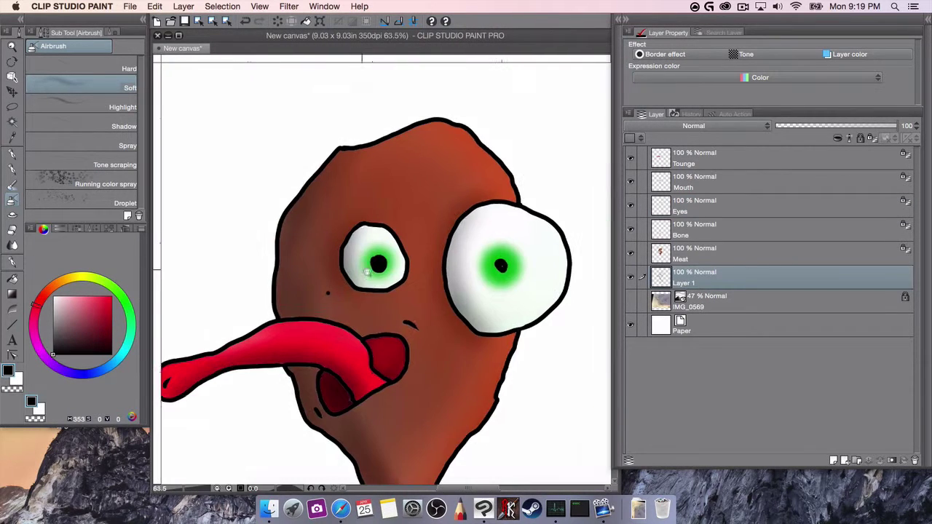
# Inspect the character's line work and shading up close and as a whole
pyautogui.moveTo(437, 410); pyautogui.dragTo(420, 254)
pyautogui.scroll(6, 401, 119)
pyautogui.scroll(-10, 410, 345)
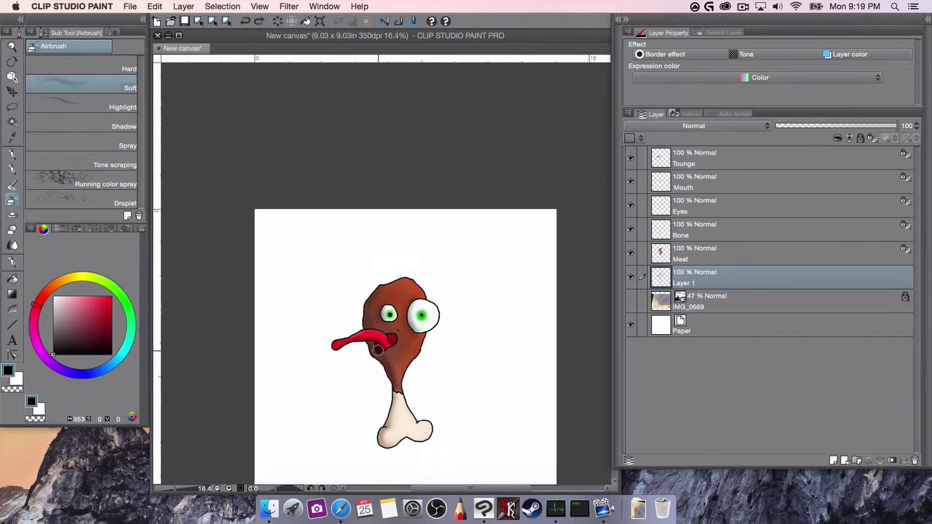
pyautogui.scroll(4, 408, 350)
pyautogui.scroll(-5, 395, 372)
pyautogui.scroll(5, 395, 364)
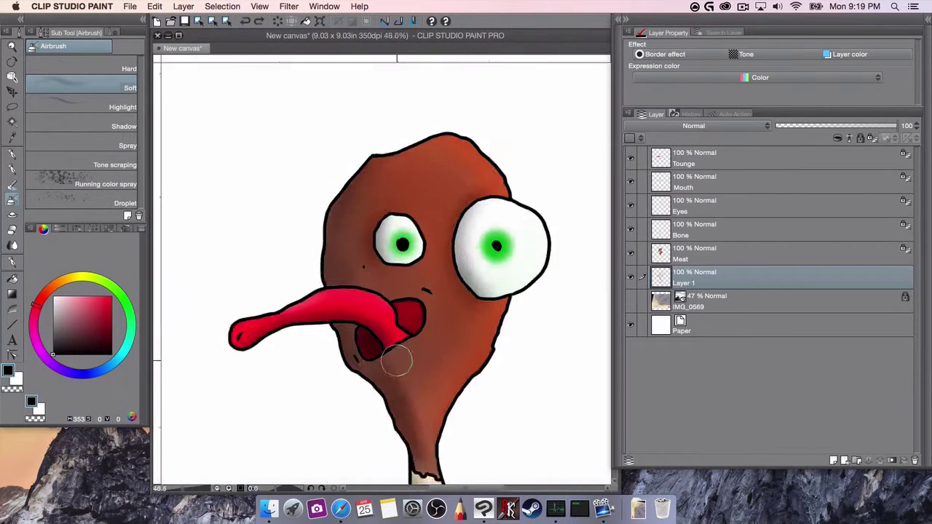
pyautogui.scroll(-2, 312, 391)
# Hide the line art and all colour layers, and show the IMG_0569 sketch layer
pyautogui.click(710, 188)
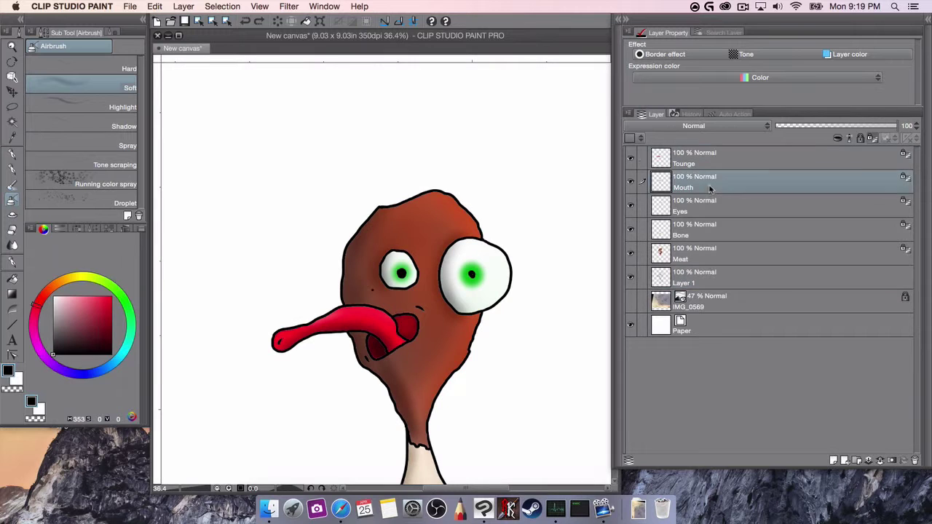
pyautogui.moveTo(631, 278); pyautogui.dragTo(631, 157)
pyautogui.click(631, 301)
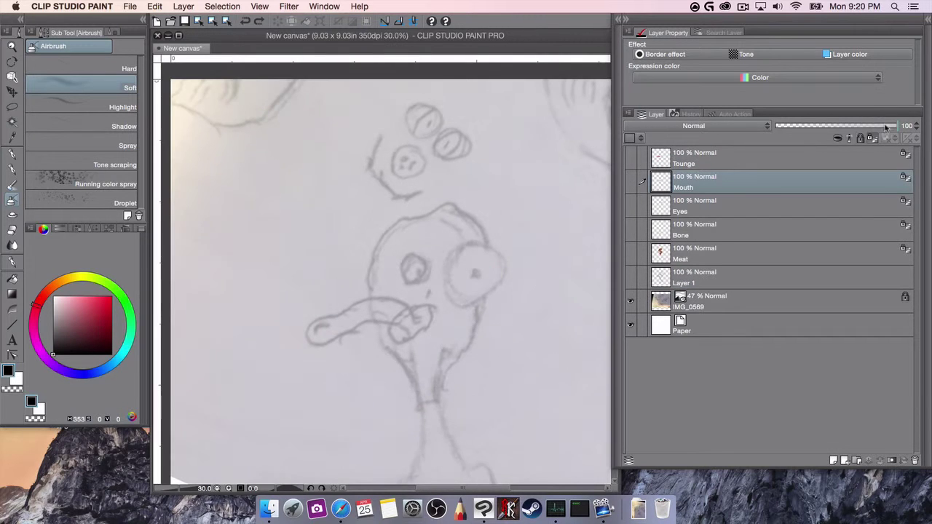
# Unlock the IMG_0569 sketch layer and set its opacity to 100%
pyautogui.click(736, 301)
pyautogui.click(860, 138)
pyautogui.click(896, 125)
pyautogui.scroll(-3, 490, 272)
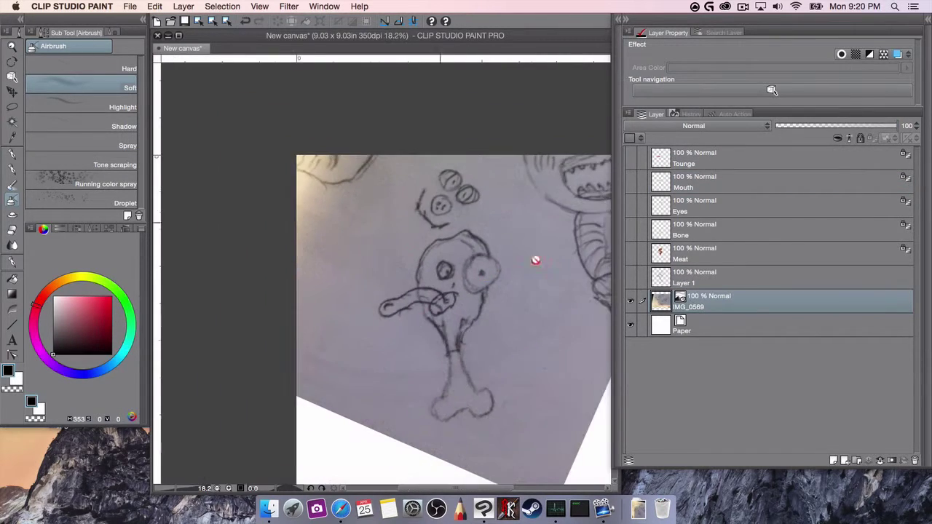
# Show Layer 1 and the Meat, Bone, Eyes, Mouth and Tounge layers one by one, and hide the IMG_0569 sketch
pyautogui.click(631, 278)
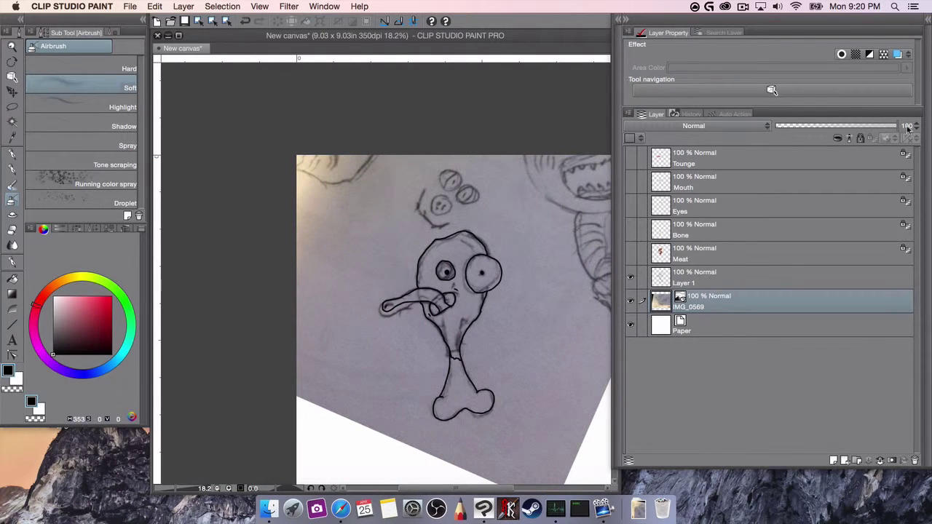
pyautogui.click(631, 253)
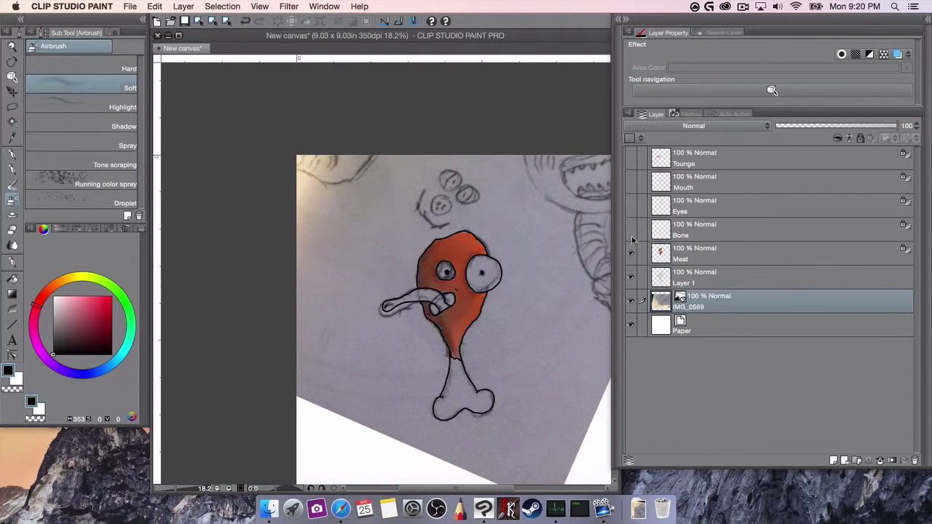
pyautogui.click(631, 230)
pyautogui.click(631, 205)
pyautogui.click(631, 182)
pyautogui.click(631, 157)
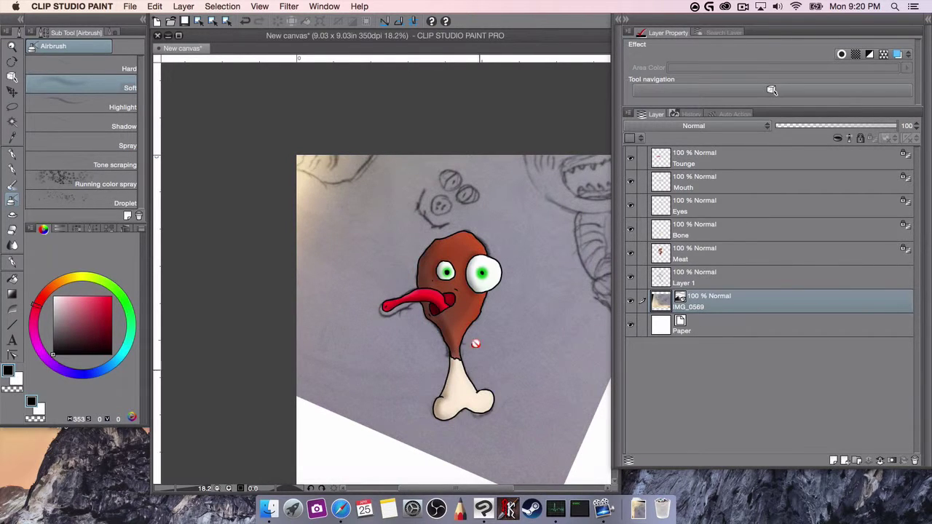
pyautogui.click(630, 301)
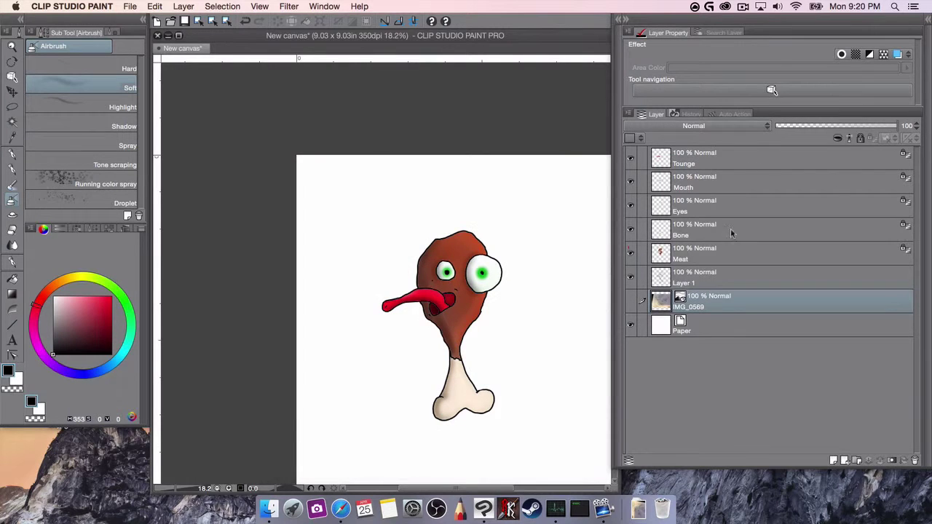
# Pick the BRUSH - Fat Maru (MS4) ink brush and move Layer 1 above the Tounge layer
pyautogui.click(724, 279)
pyautogui.click(13, 167)
pyautogui.press('p')
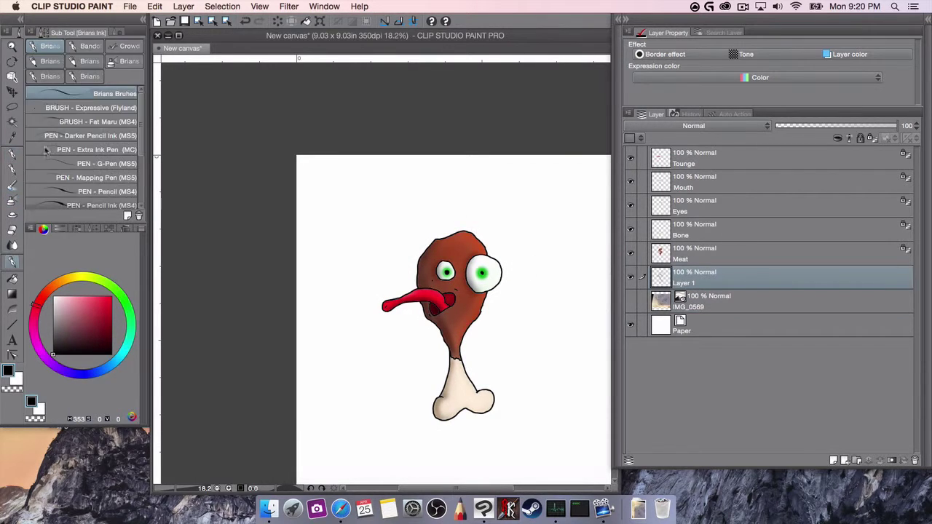
pyautogui.scroll(5, 516, 259)
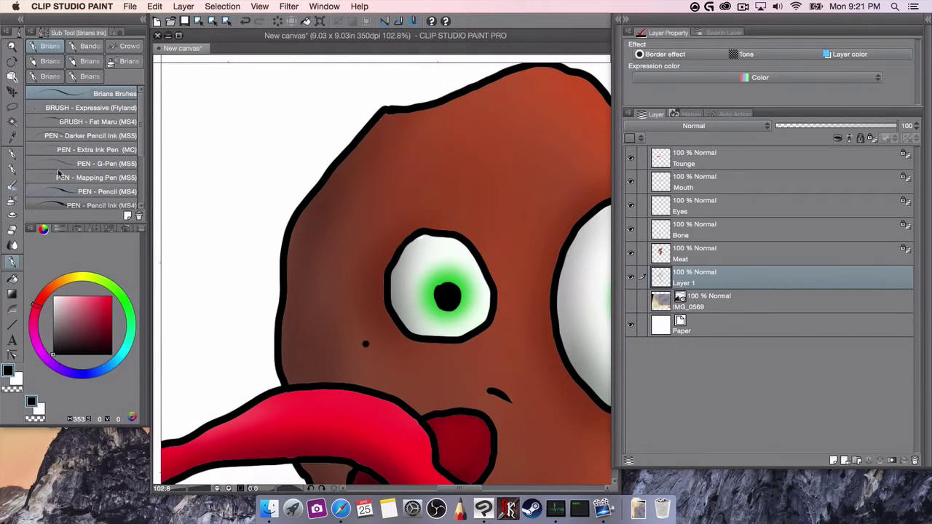
pyautogui.click(87, 122)
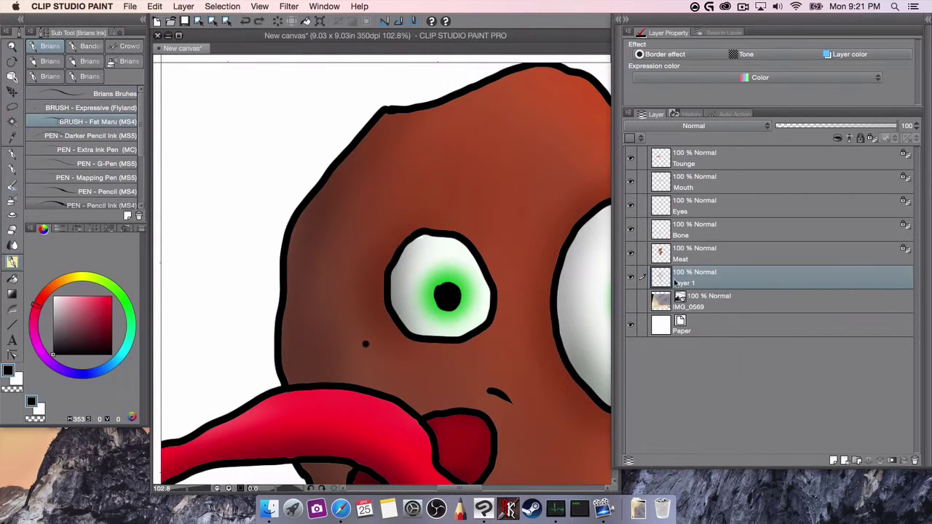
pyautogui.moveTo(675, 282); pyautogui.dragTo(695, 152)
# Ink a thin curved crease above the small eye on Layer 1, undoing and redrawing the stroke until it fits
pyautogui.moveTo(472, 197)
pyautogui.mouseDown()
pyautogui.moveTo(429, 220)
pyautogui.moveTo(446, 197)
pyautogui.moveTo(393, 221)
pyautogui.mouseUp()
pyautogui.press('super+z')
pyautogui.press('super+z')
pyautogui.press('super+z')
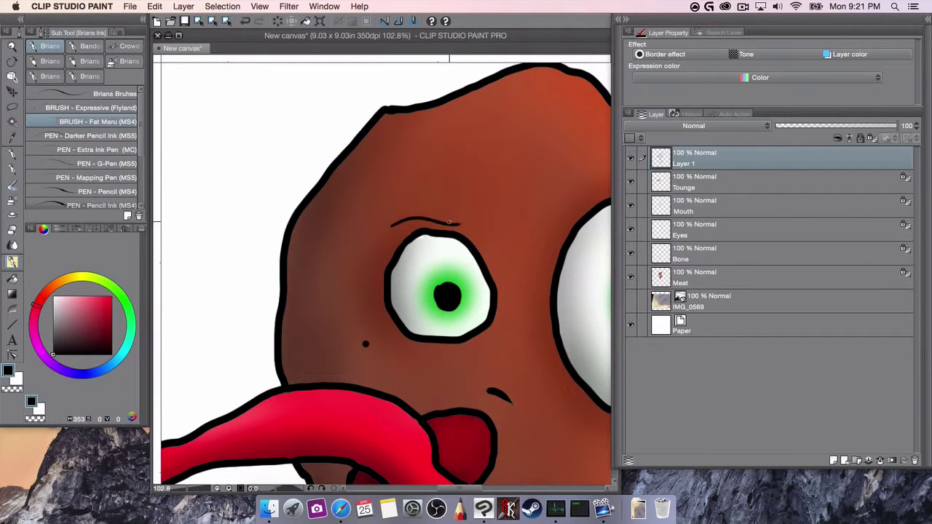
pyautogui.press('super+z')
pyautogui.moveTo(468, 218); pyautogui.dragTo(396, 237)
pyautogui.press('super+z')
pyautogui.moveTo(461, 209); pyautogui.dragTo(411, 217)
pyautogui.press('super+z')
pyautogui.moveTo(459, 209); pyautogui.dragTo(446, 207)
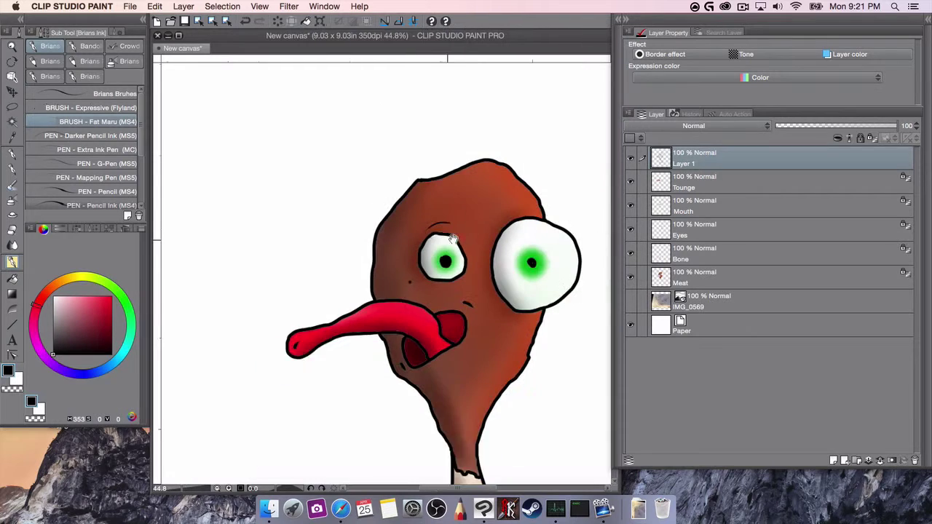
# Ink thin creases above the large eye and beneath both eyes on Layer 1
pyautogui.scroll(-5, 446, 207)
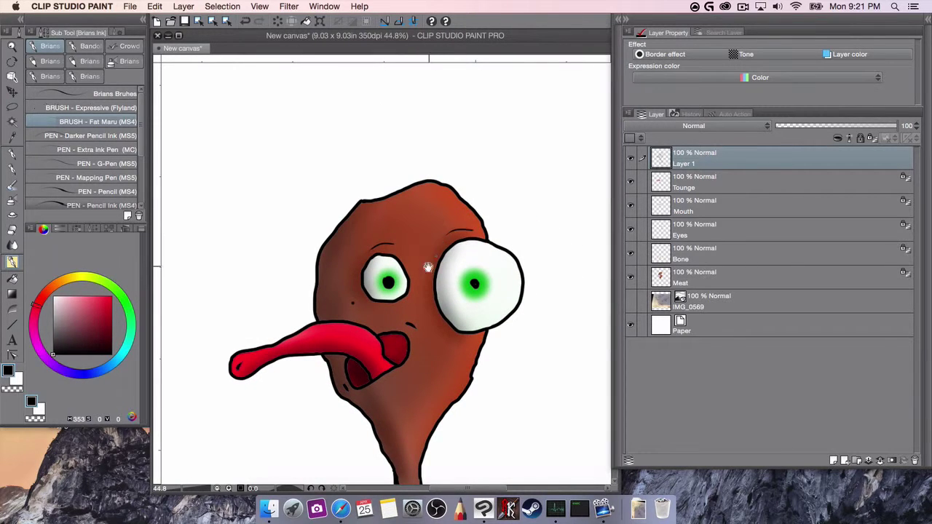
pyautogui.scroll(-2, 428, 267)
pyautogui.scroll(3, 457, 314)
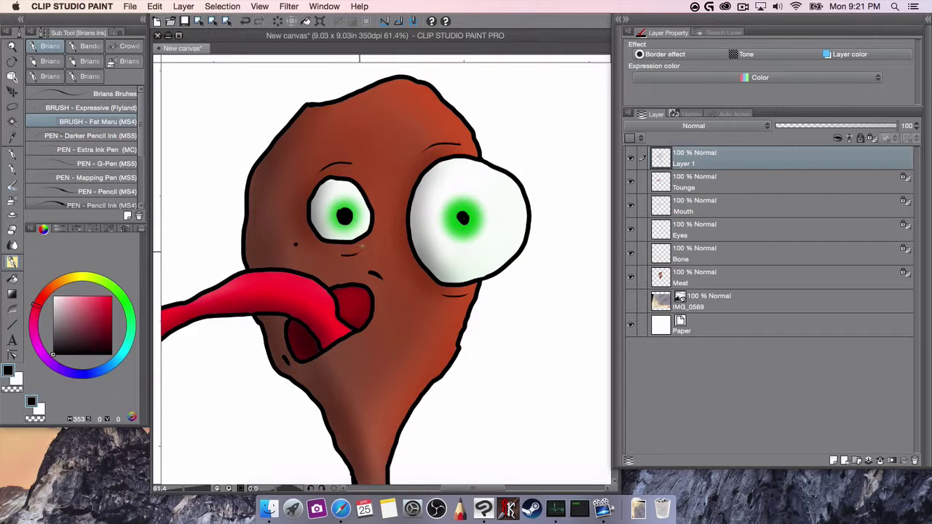
# Remove the stray black dot on the cheek and make the Tounge layer active
pyautogui.click(725, 185)
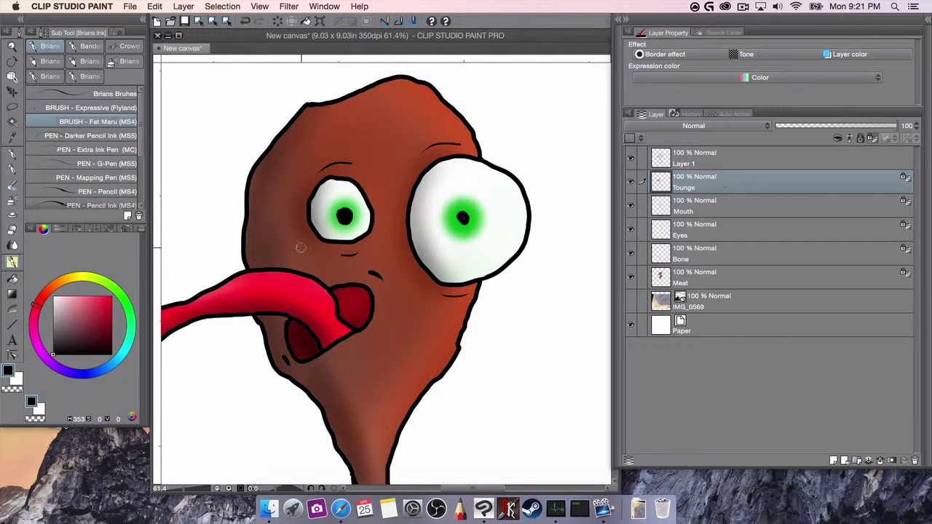
pyautogui.scroll(-2, 302, 254)
pyautogui.scroll(4, 341, 239)
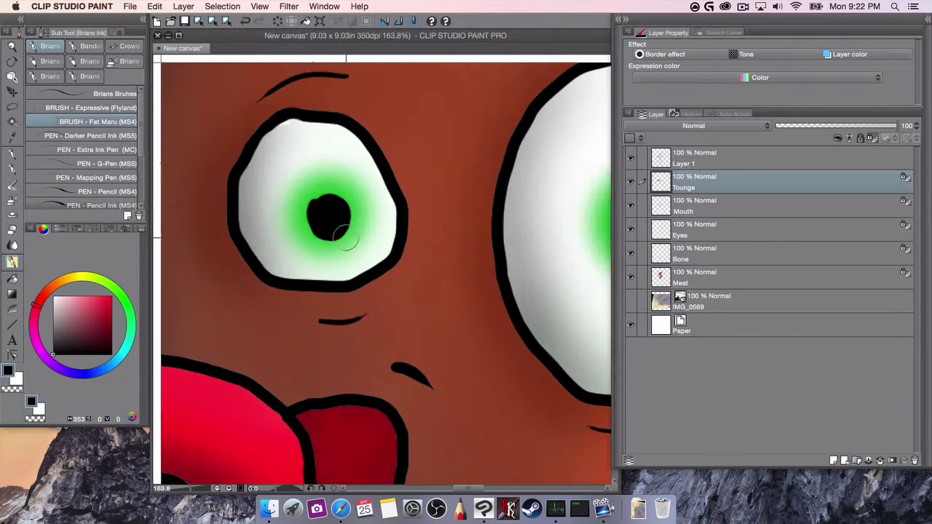
pyautogui.scroll(-3, 445, 364)
pyautogui.scroll(2, 447, 366)
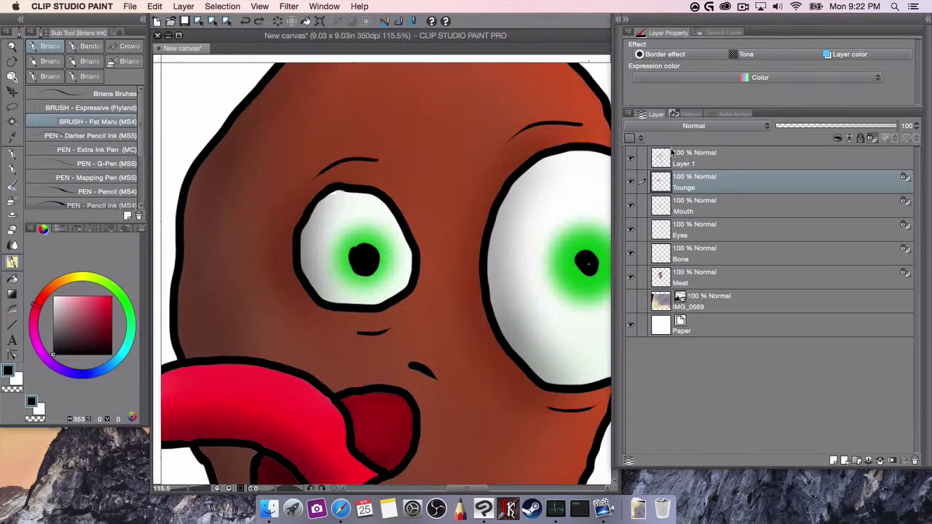
# Make Layer 1 active, set the drawing colour to white, and dot a small highlight on the small eye's pupil
pyautogui.click(671, 154)
pyautogui.scroll(-2, 372, 257)
pyautogui.scroll(2, 324, 240)
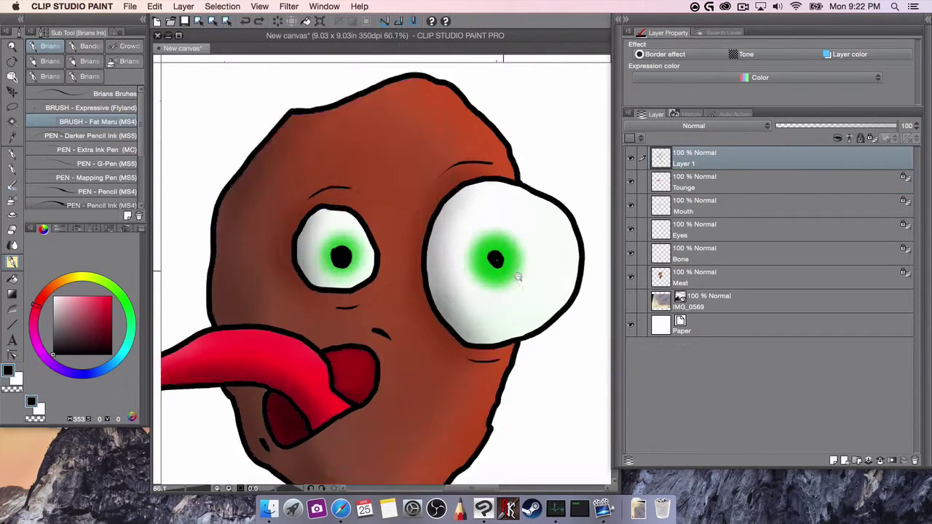
pyautogui.moveTo(76, 327); pyautogui.dragTo(53, 297)
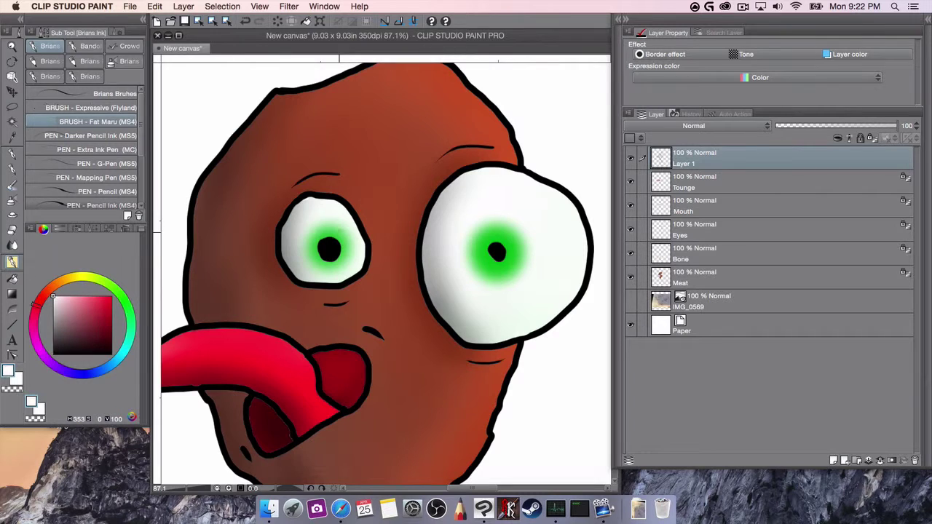
pyautogui.scroll(-3, 501, 247)
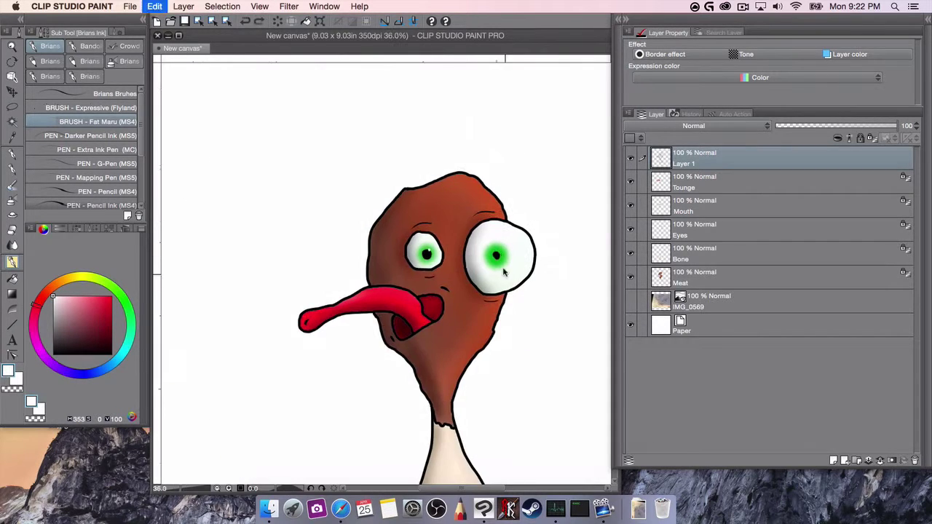
pyautogui.scroll(2, 501, 246)
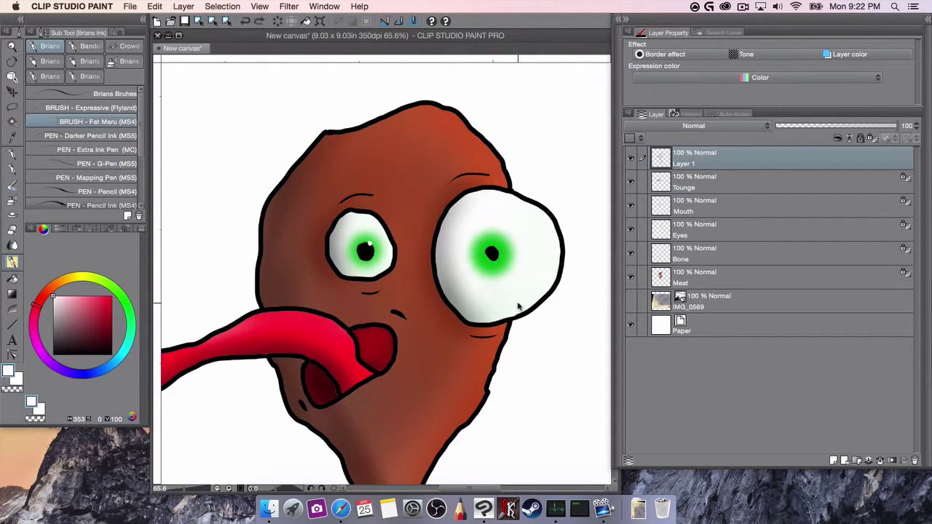
# Add a soft white glow to both pupils with the Soft airbrush, and accent it with solid white using the Fat Maru brush
pyautogui.click(13, 186)
pyautogui.click(12, 198)
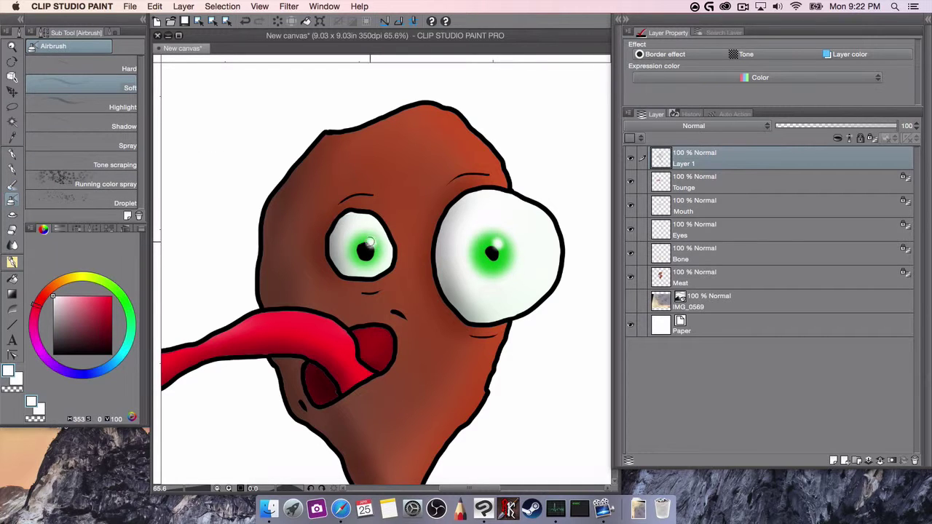
pyautogui.click(15, 158)
pyautogui.click(16, 260)
pyautogui.scroll(6, 370, 243)
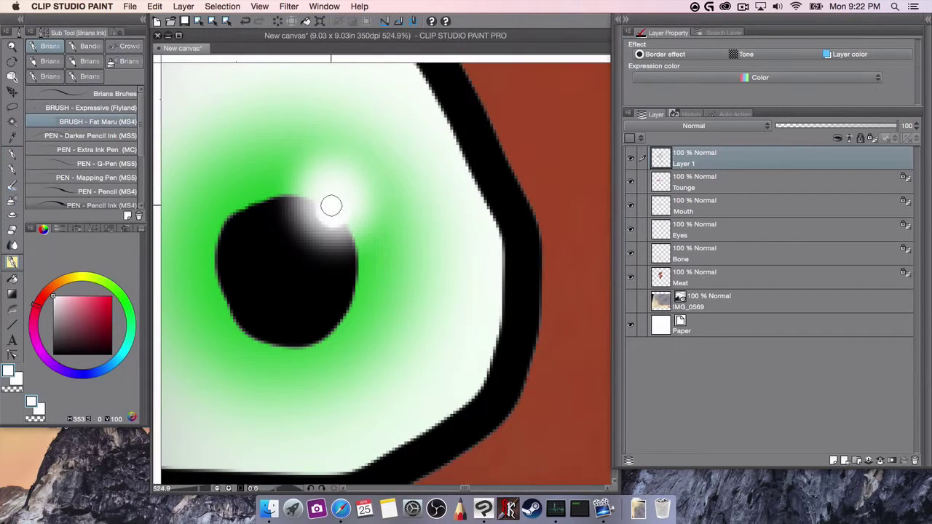
# Try a solid white highlight stroke along the upper curve of the tongue on Layer 1
pyautogui.scroll(-5, 331, 206)
pyautogui.scroll(3, 484, 218)
pyautogui.scroll(-5, 601, 245)
pyautogui.scroll(3, 410, 248)
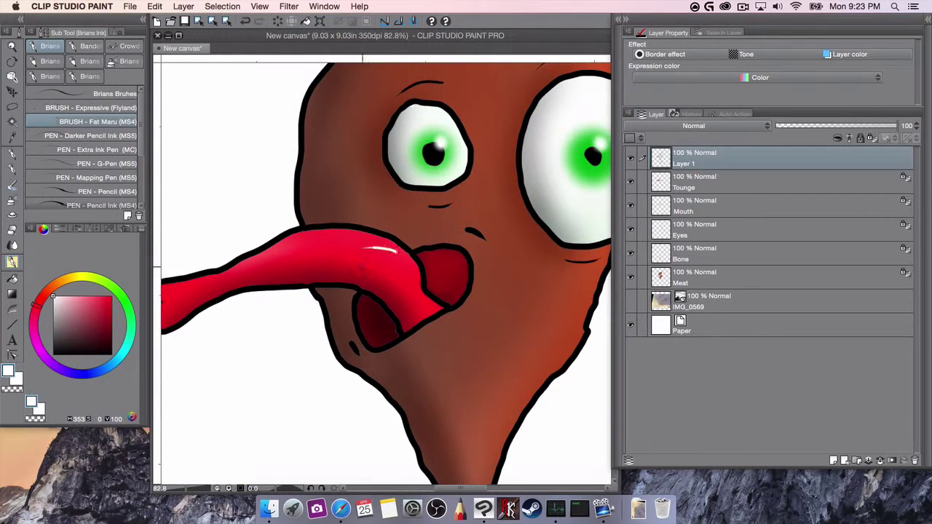
# Airbrush a soft white highlight along the tongue's upper edge on the Tounge layer with the Soft airbrush
pyautogui.click(12, 199)
pyautogui.click(717, 210)
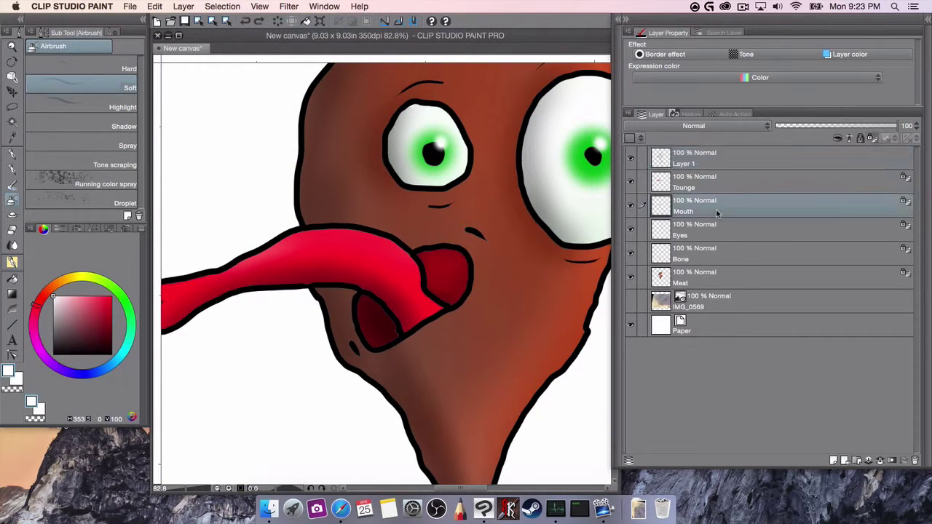
pyautogui.click(678, 182)
pyautogui.moveTo(343, 231)
pyautogui.mouseDown()
pyautogui.moveTo(379, 237)
pyautogui.moveTo(331, 241)
pyautogui.moveTo(384, 251)
pyautogui.moveTo(374, 254)
pyautogui.moveTo(340, 243)
pyautogui.moveTo(394, 242)
pyautogui.mouseUp()
pyautogui.scroll(-3, 460, 291)
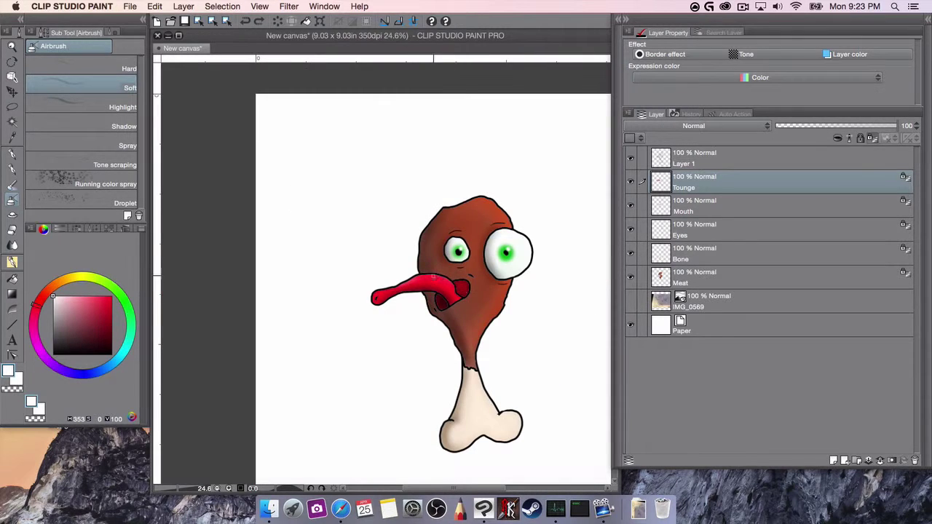